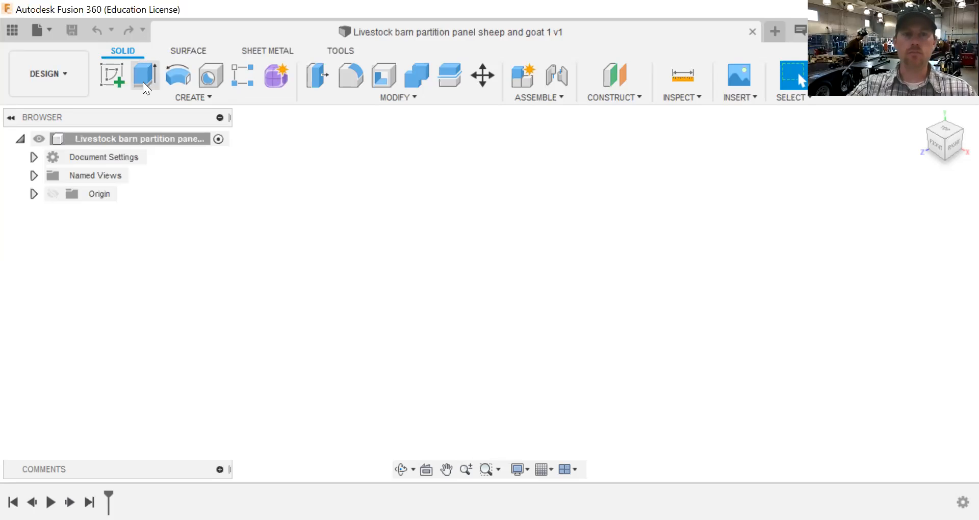
Start a new sketch on the horizontal top plane at the origin.
{"action": "left_click", "coordinate": [117, 82]}
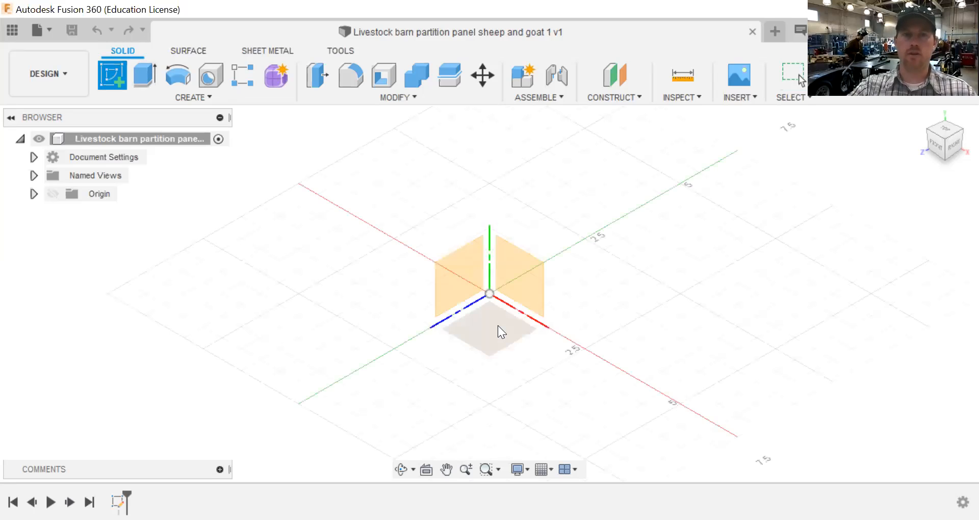
{"action": "left_click", "coordinate": [497, 325]}
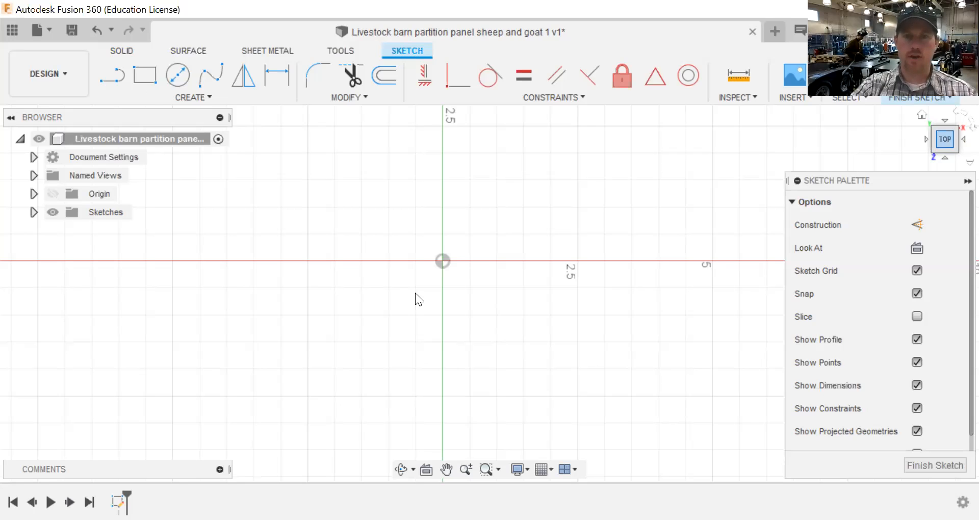
{"action": "key", "text": "r"}
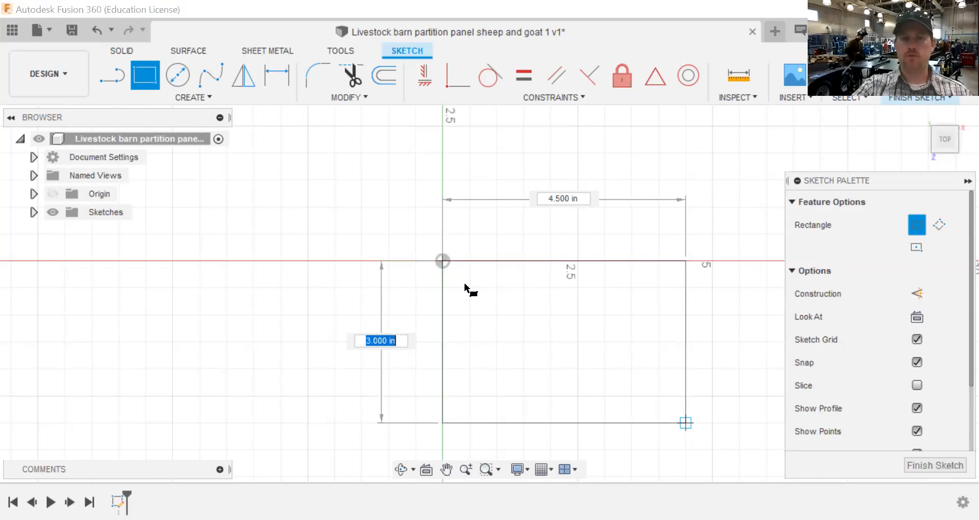
{"action": "key", "text": "Return"}
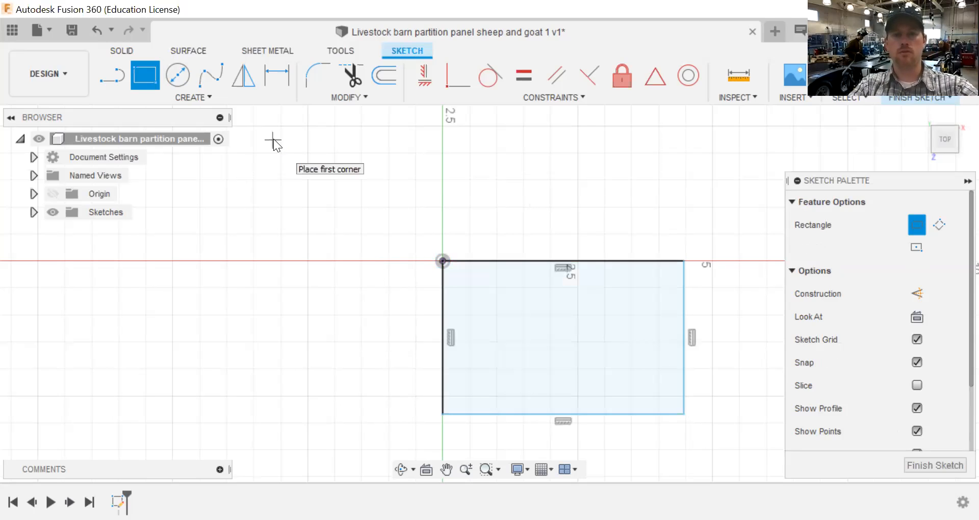
{"action": "key", "text": "Escape"}
{"action": "left_click", "coordinate": [519, 284]}
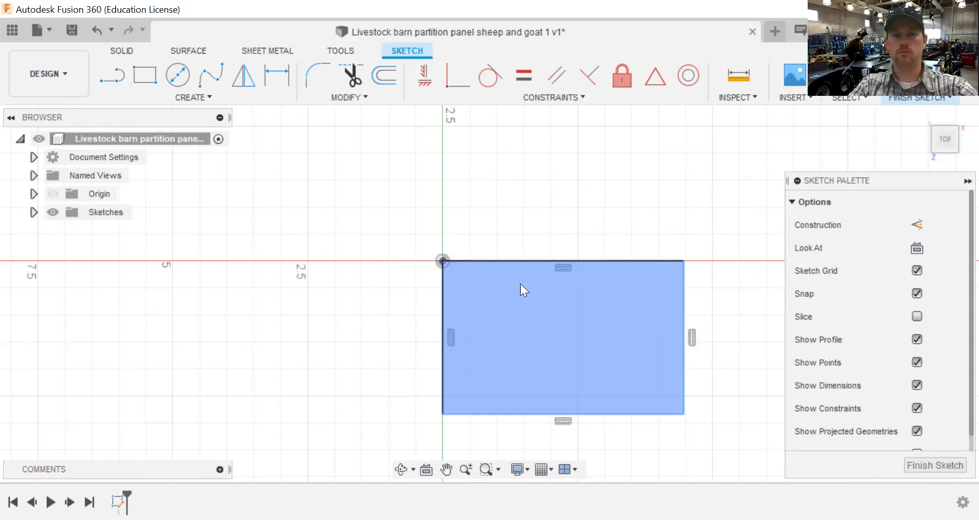
{"action": "key", "text": "Delete"}
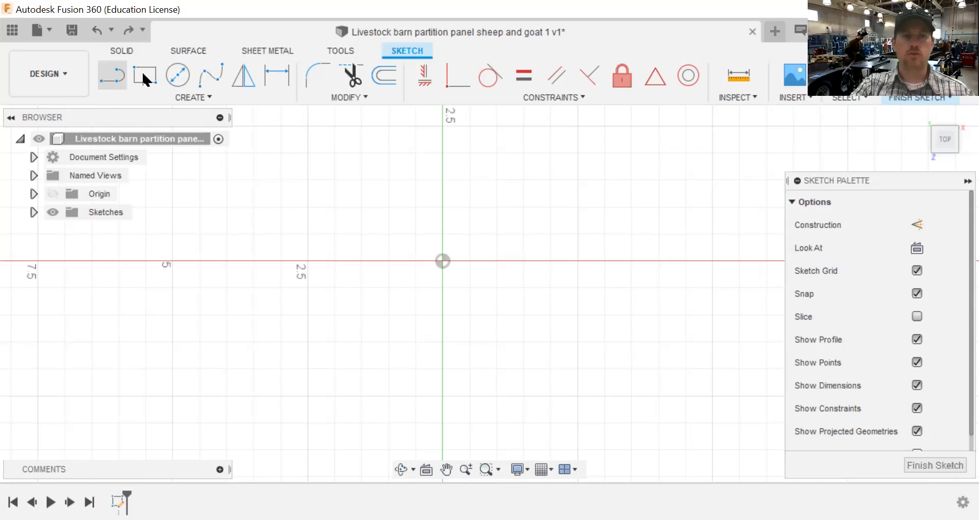
Sketch a two-point rectangle from the origin, 96 in wide and 60 in high, extending below the horizontal axis.
{"action": "key", "text": "r"}
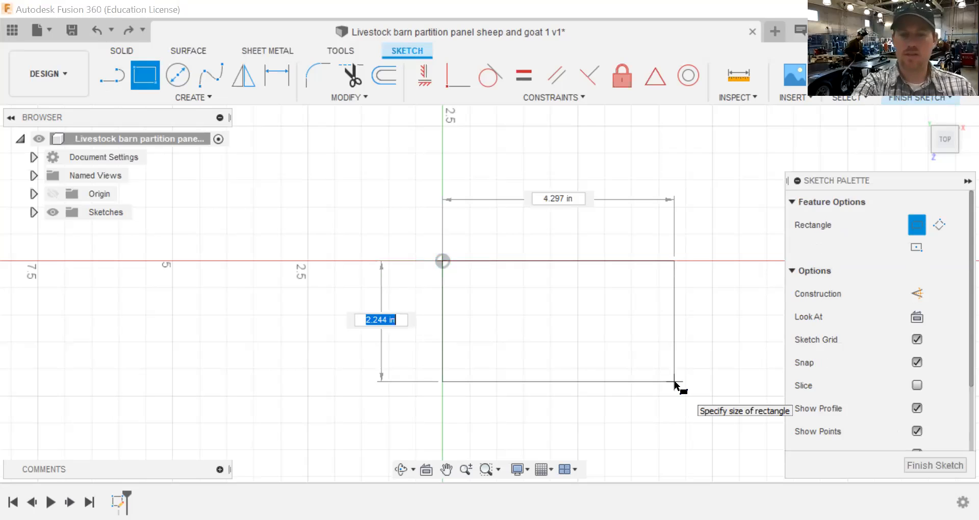
{"action": "type", "text": "6"}
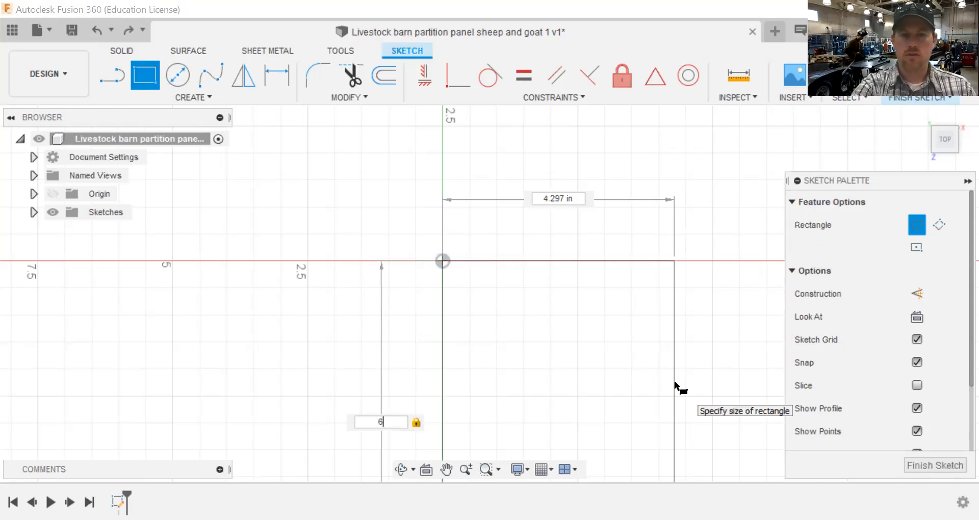
{"action": "type", "text": "0"}
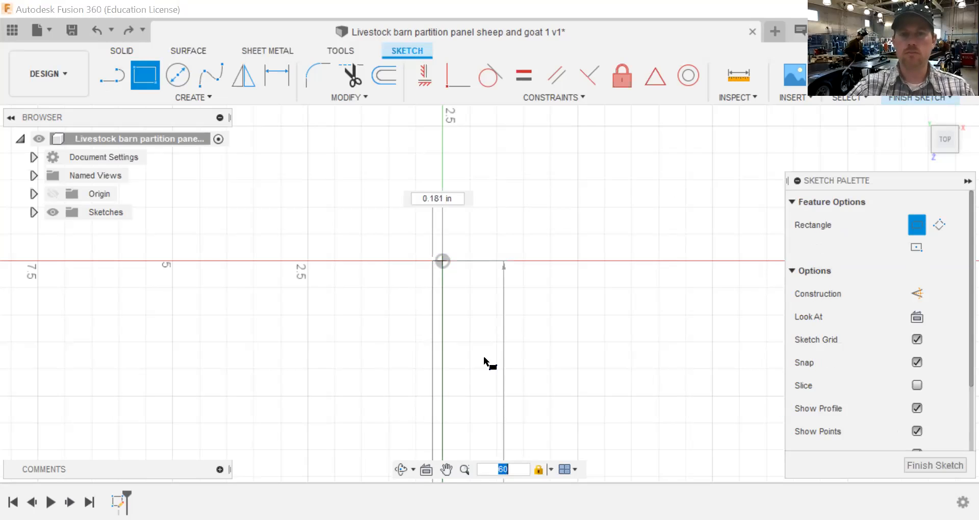
{"action": "scroll", "coordinate": [525, 331], "scroll_direction": "down", "scroll_amount": 3}
{"action": "scroll", "coordinate": [323, 204], "scroll_direction": "down", "scroll_amount": 5}
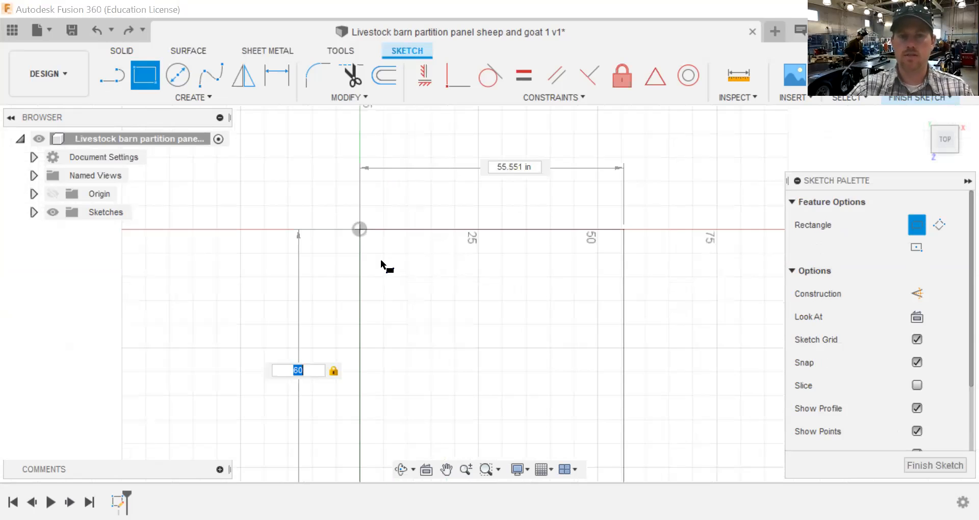
{"action": "scroll", "coordinate": [284, 188], "scroll_direction": "down", "scroll_amount": 3}
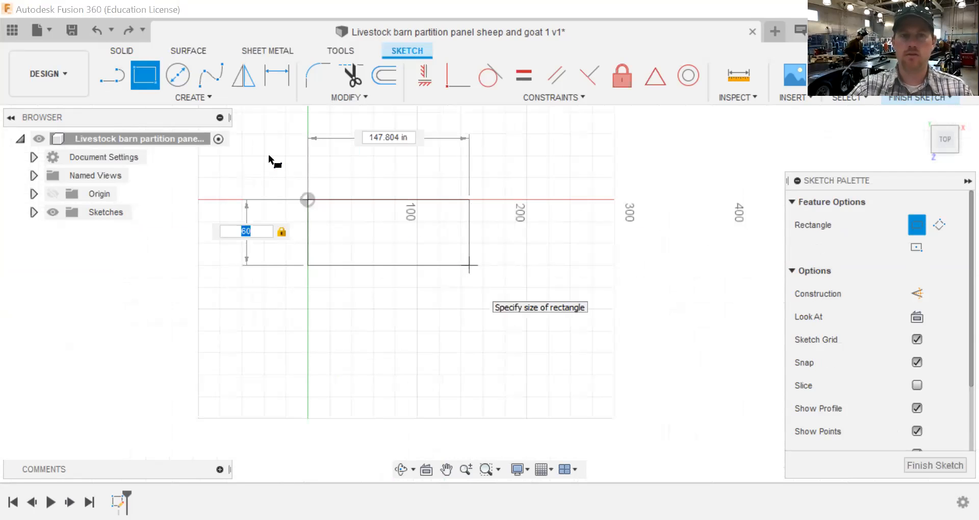
{"action": "scroll", "coordinate": [233, 178], "scroll_direction": "up", "scroll_amount": 3}
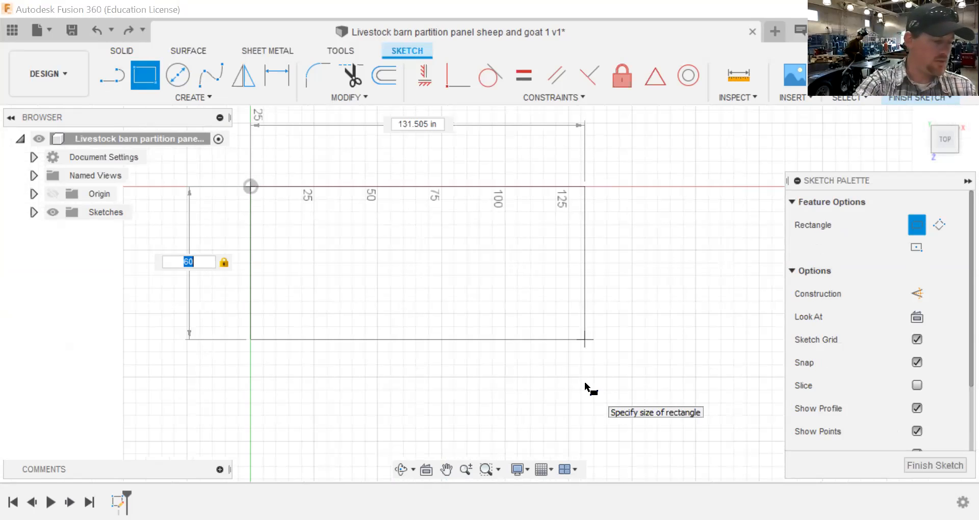
{"action": "key", "text": "Tab"}
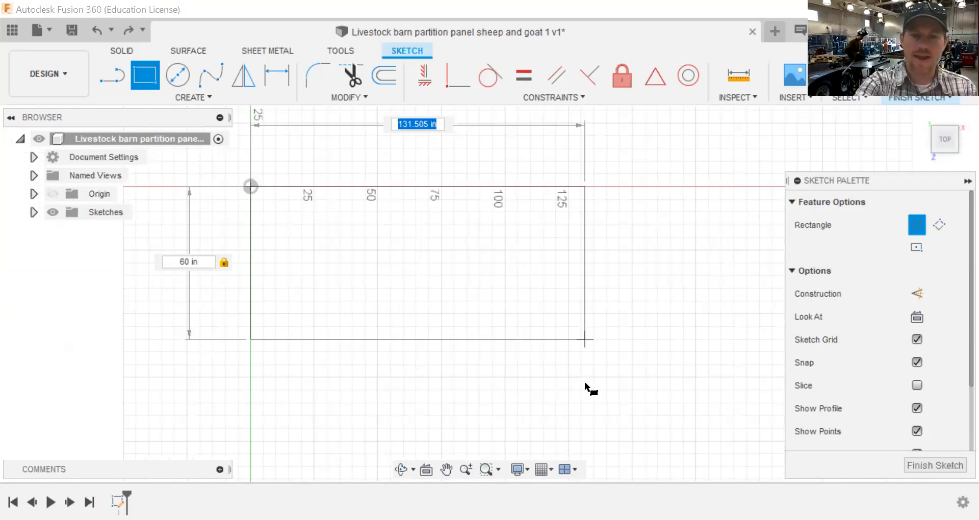
{"action": "type", "text": "96"}
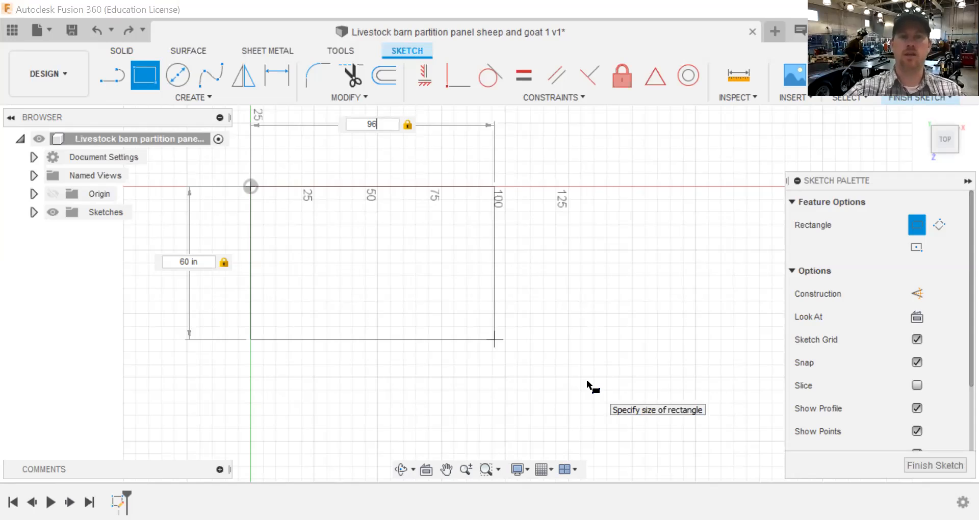
{"action": "key", "text": "Return"}
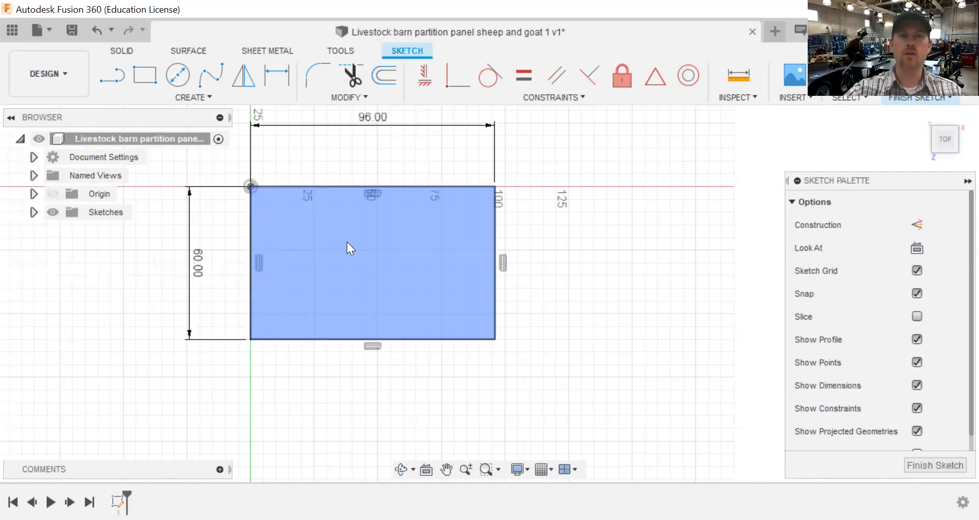
Sketch a second rectangle of about 91 by 55.5 in just inside the 96 by 60 in rectangle.
{"action": "left_click", "coordinate": [147, 77]}
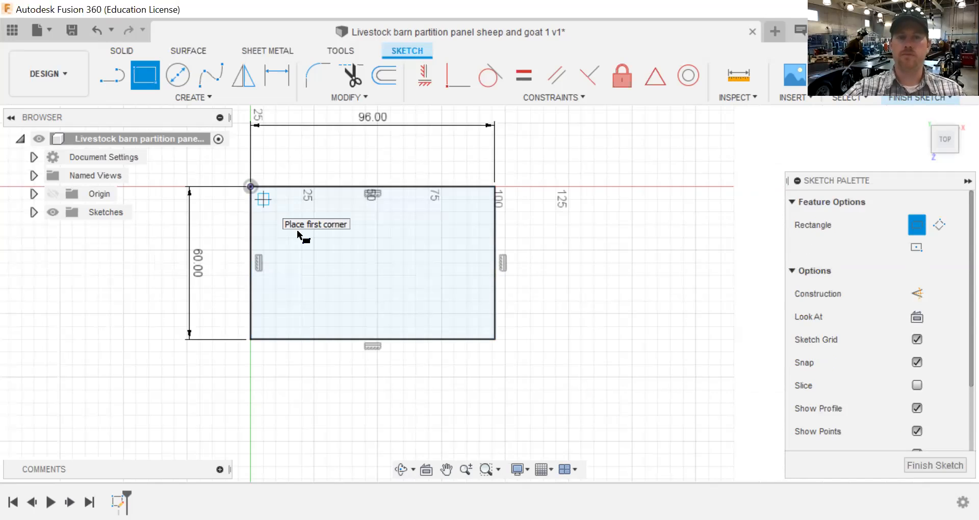
{"action": "scroll", "coordinate": [401, 268], "scroll_direction": "down", "scroll_amount": 1}
{"action": "scroll", "coordinate": [350, 226], "scroll_direction": "up", "scroll_amount": 2}
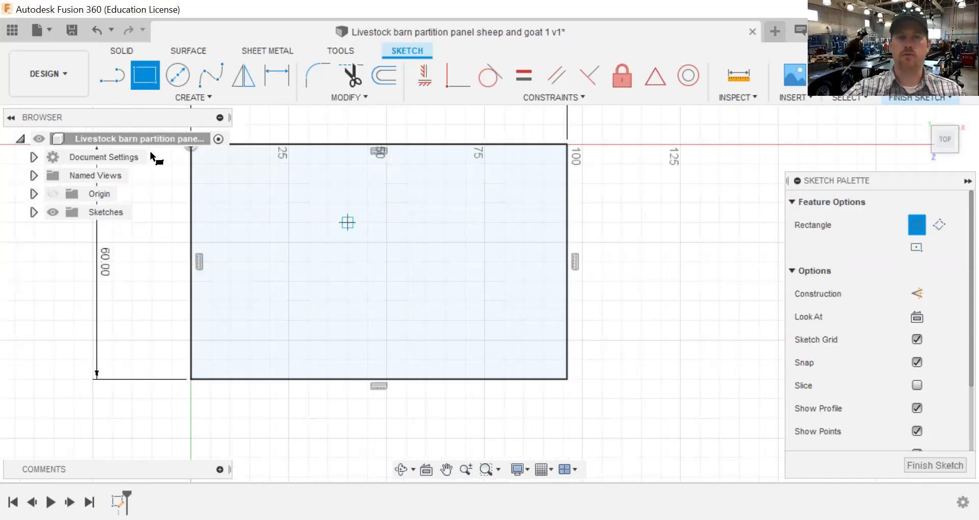
{"action": "scroll", "coordinate": [150, 151], "scroll_direction": "down", "scroll_amount": 2}
{"action": "scroll", "coordinate": [626, 428], "scroll_direction": "down", "scroll_amount": 3}
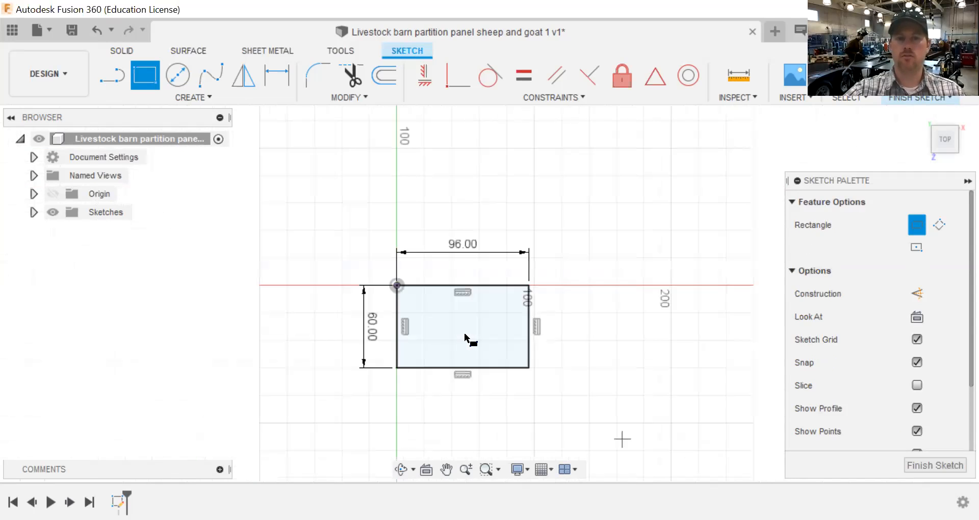
{"action": "scroll", "coordinate": [464, 332], "scroll_direction": "up", "scroll_amount": 3}
{"action": "scroll", "coordinate": [396, 280], "scroll_direction": "up", "scroll_amount": 1}
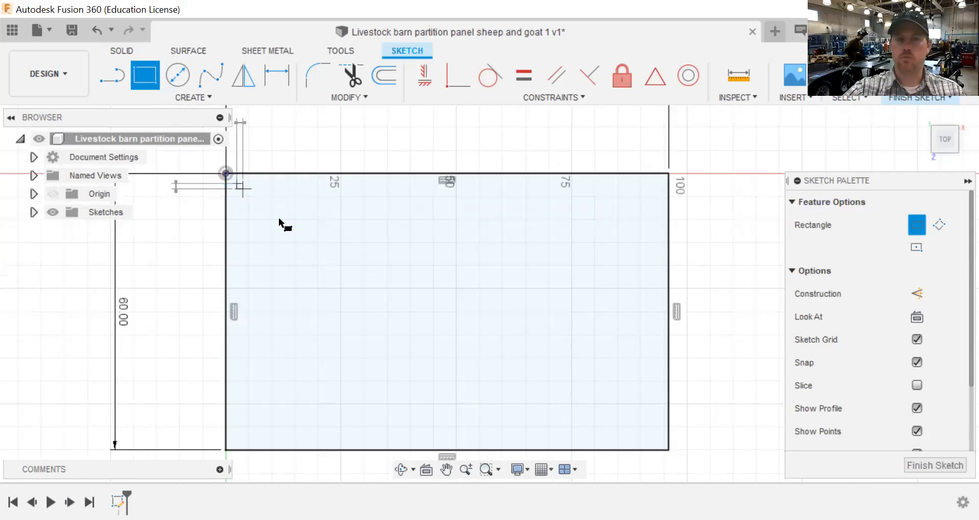
{"action": "left_click", "coordinate": [236, 183]}
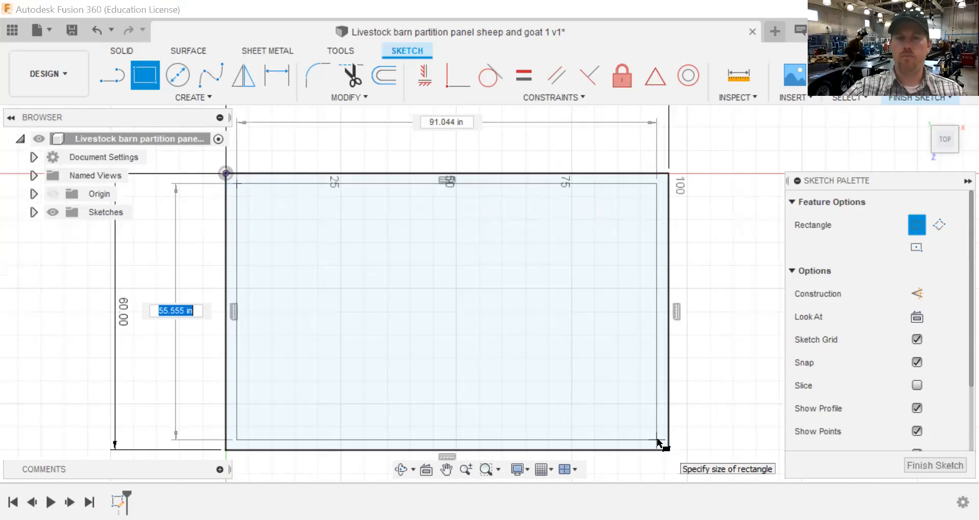
{"action": "left_click", "coordinate": [656, 437]}
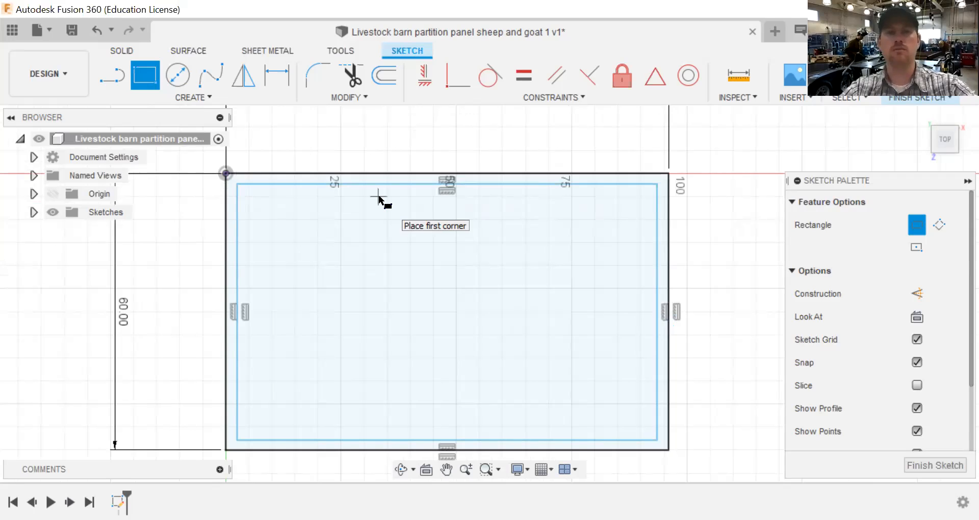
{"action": "key", "text": "Escape"}
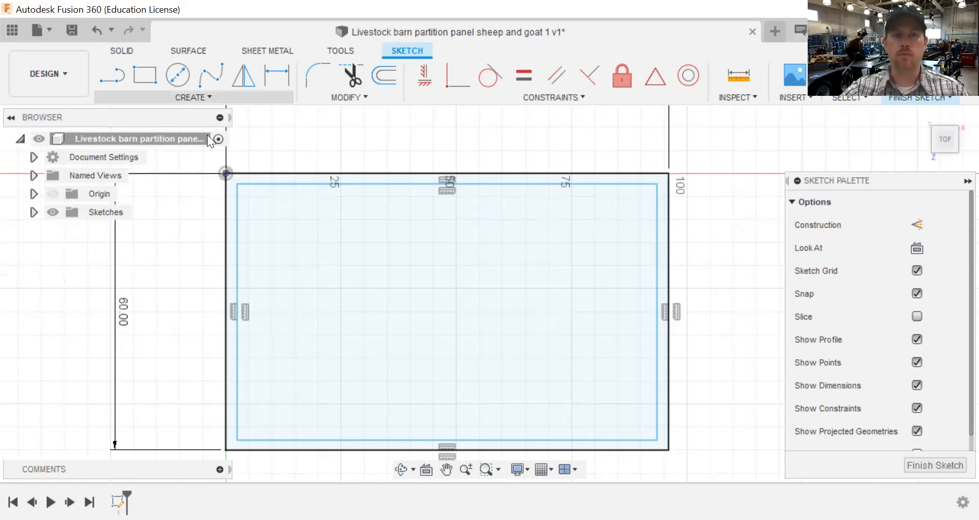
Dimension the gap between the left edges of the outer and inner rectangles to 1.25 in.
{"action": "left_click", "coordinate": [262, 194]}
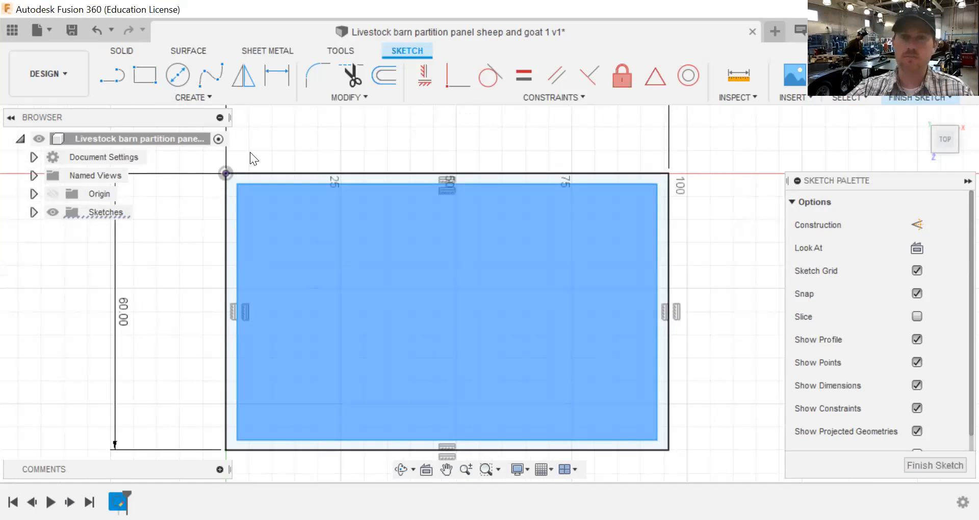
{"action": "left_click", "coordinate": [268, 65]}
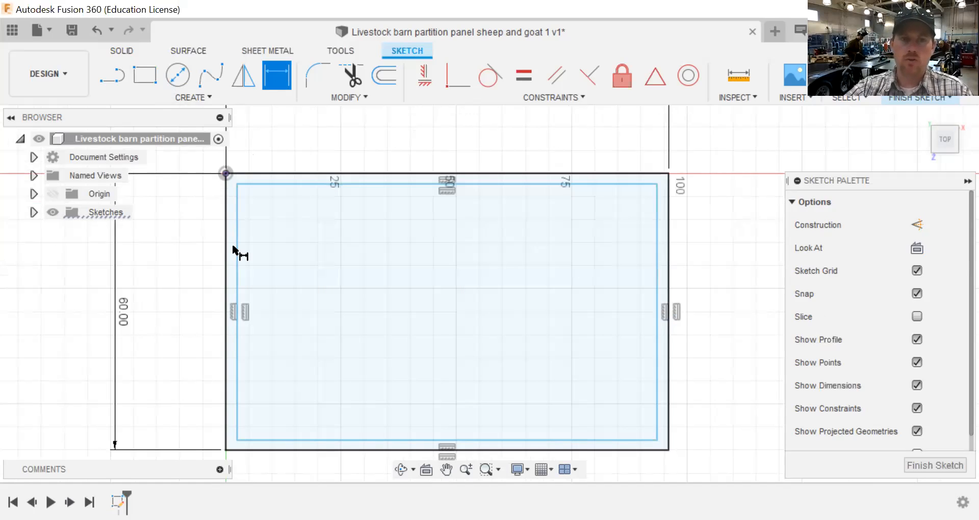
{"action": "left_click", "coordinate": [225, 196]}
{"action": "left_click", "coordinate": [248, 136]}
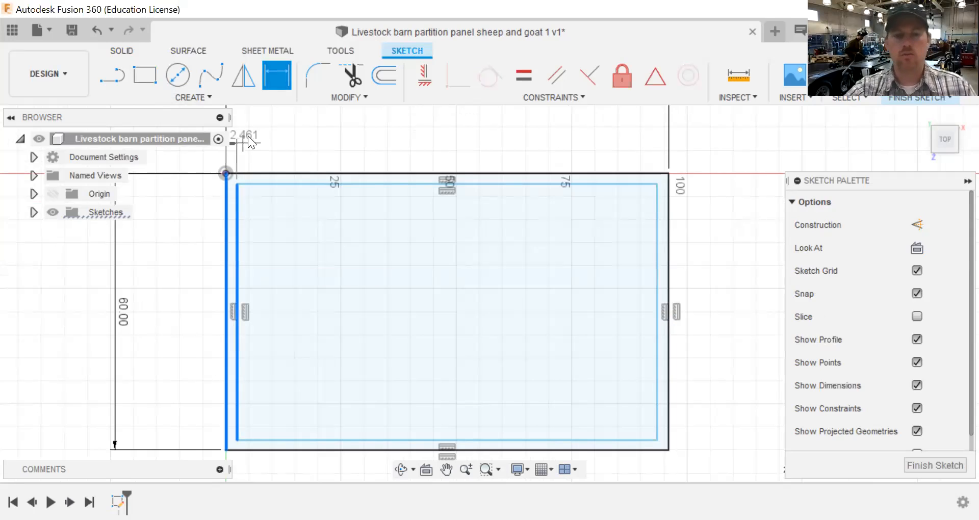
{"action": "type", "text": "1.25"}
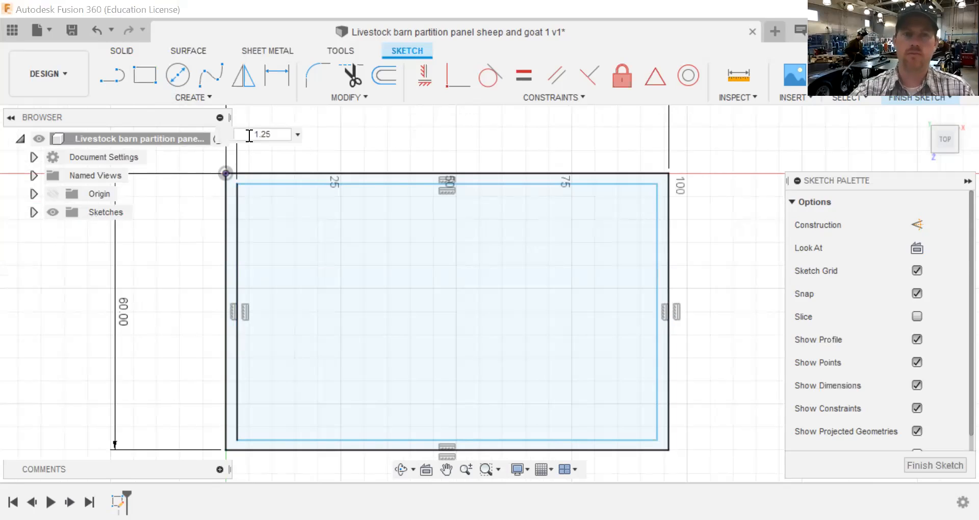
{"action": "key", "text": "Return"}
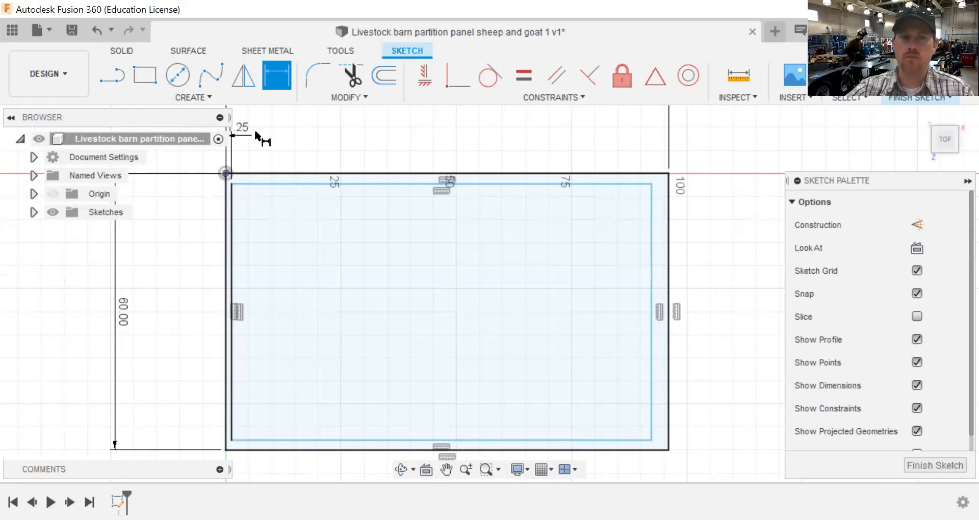
Dimension the gap between the top edges of the outer and inner rectangles to 1.25 in.
{"action": "left_click", "coordinate": [378, 176]}
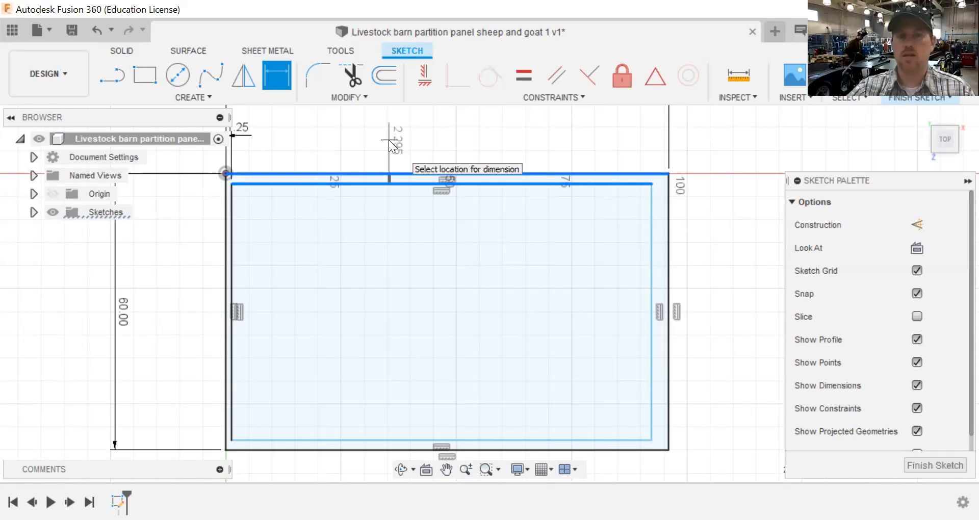
{"action": "left_click", "coordinate": [661, 268]}
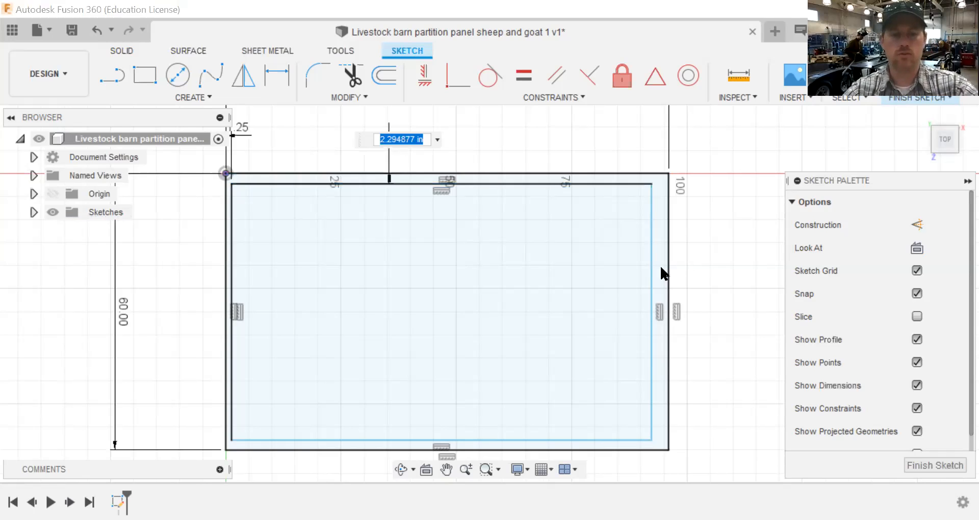
{"action": "type", "text": "1.25"}
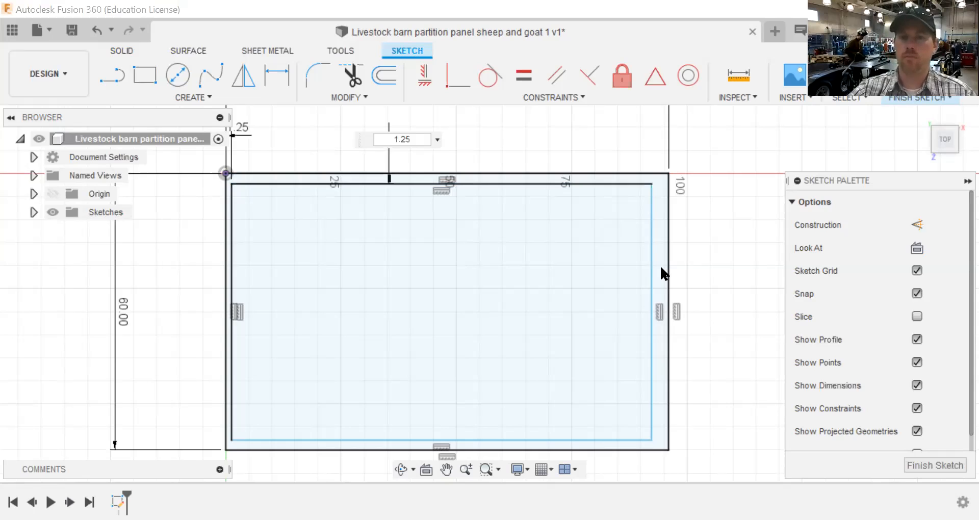
{"action": "key", "text": "Return"}
Dimension the gap between the right edges of the outer and inner rectangles to 1.25 in.
{"action": "left_click", "coordinate": [668, 271]}
{"action": "left_click", "coordinate": [652, 219]}
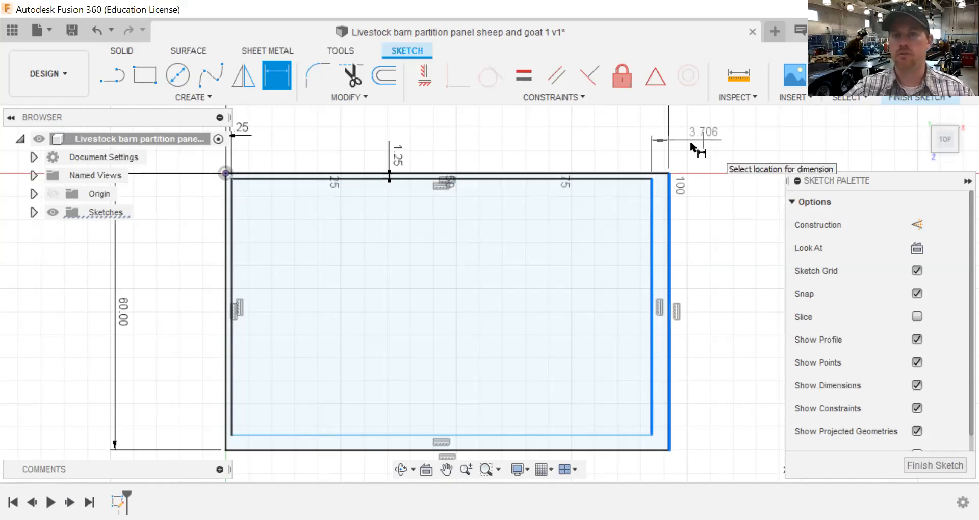
{"action": "left_click", "coordinate": [692, 155]}
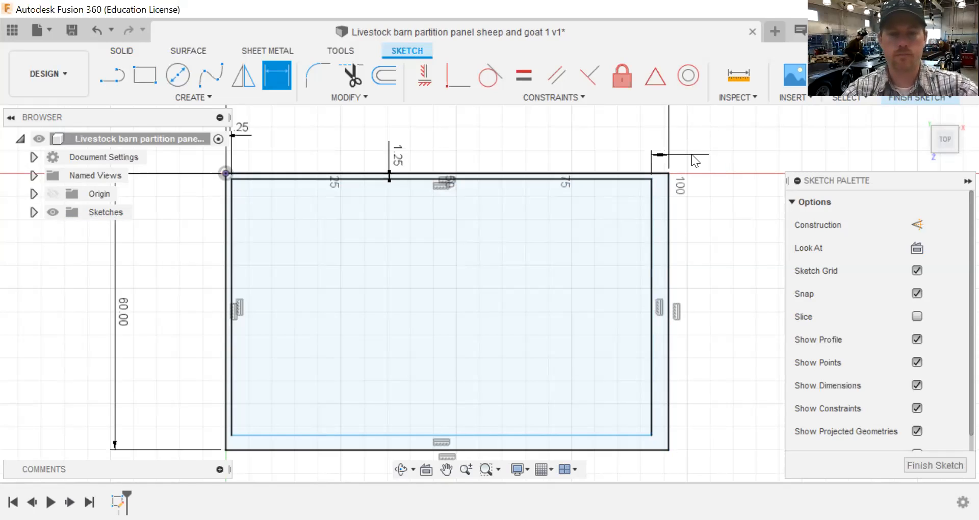
{"action": "type", "text": "1.2"}
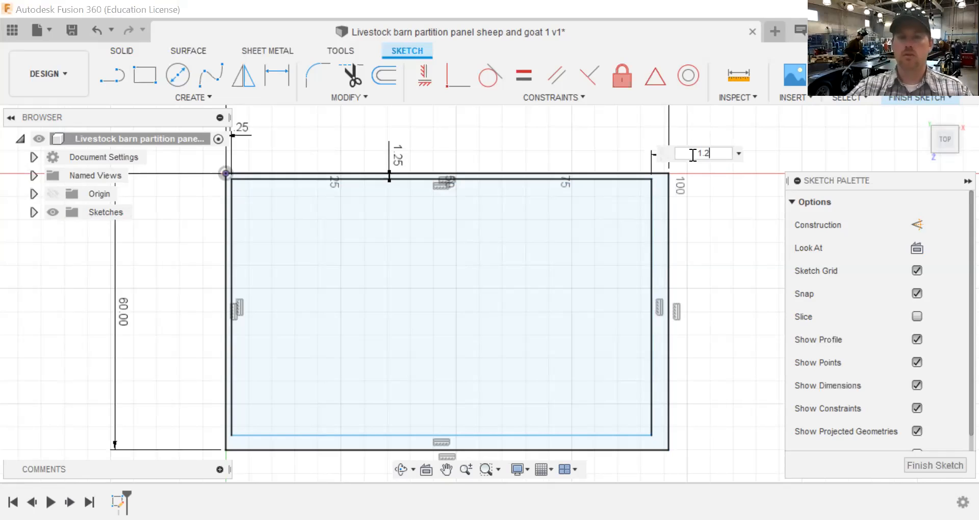
{"action": "type", "text": "5"}
{"action": "key", "text": "Return"}
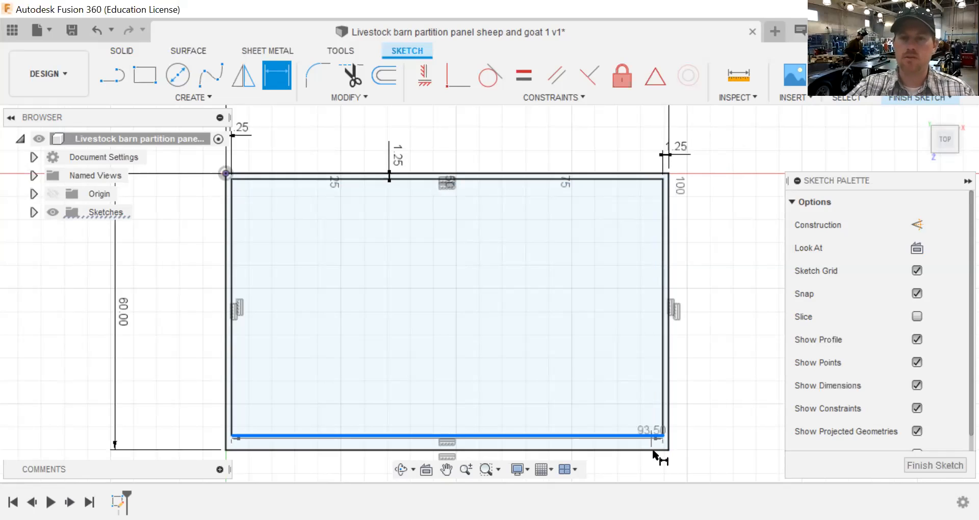
{"action": "left_click", "coordinate": [536, 289]}
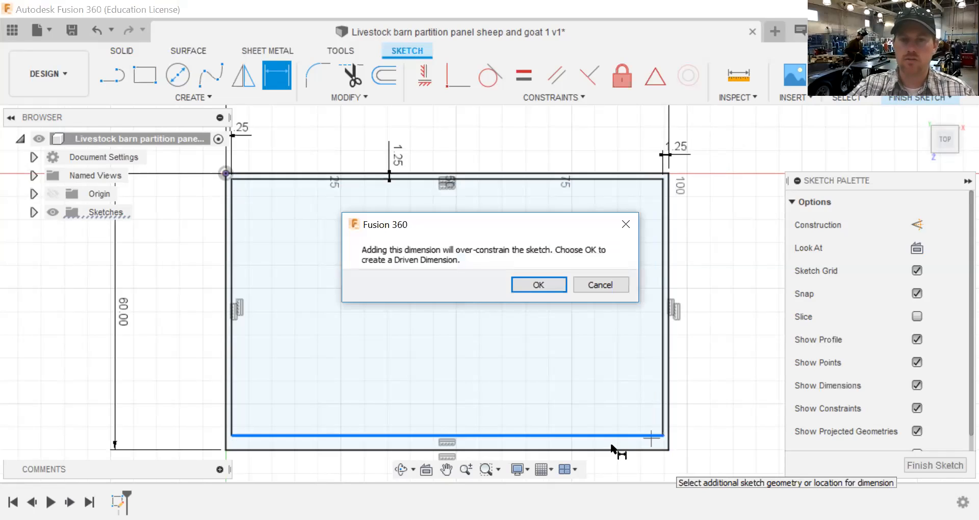
{"action": "key", "text": "Return"}
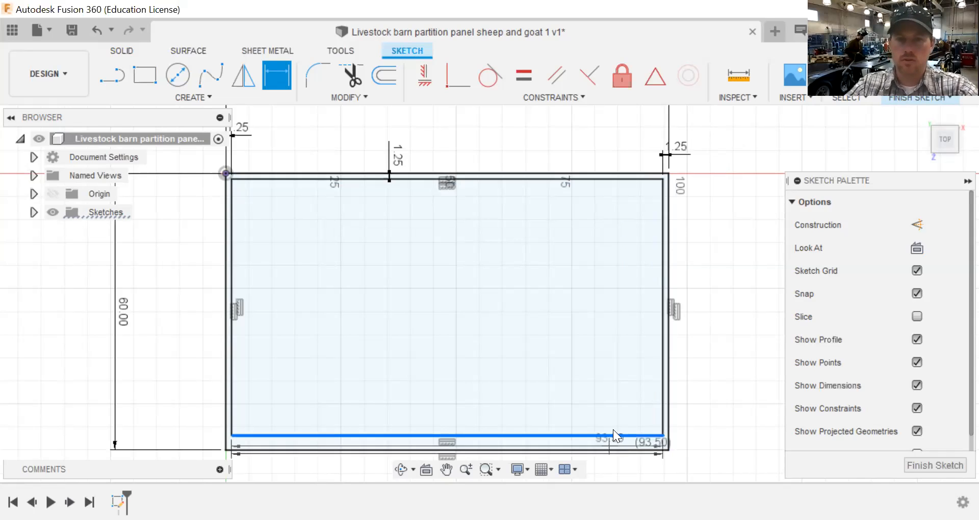
{"action": "key", "text": "Escape"}
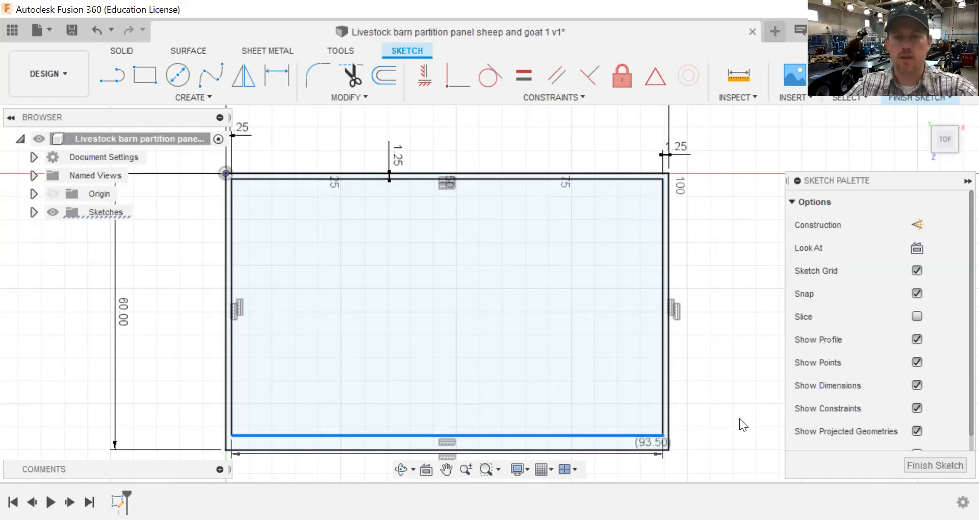
{"action": "key", "text": "ctrl+z"}
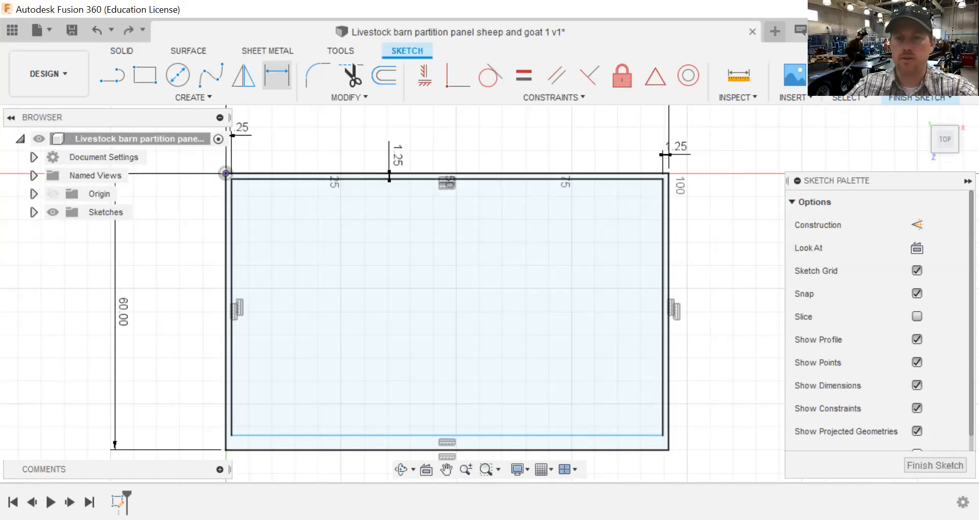
Dimension the gap between the bottom edges of the outer and inner rectangles to 1.25 in.
{"action": "left_click", "coordinate": [277, 75]}
{"action": "left_click", "coordinate": [628, 434]}
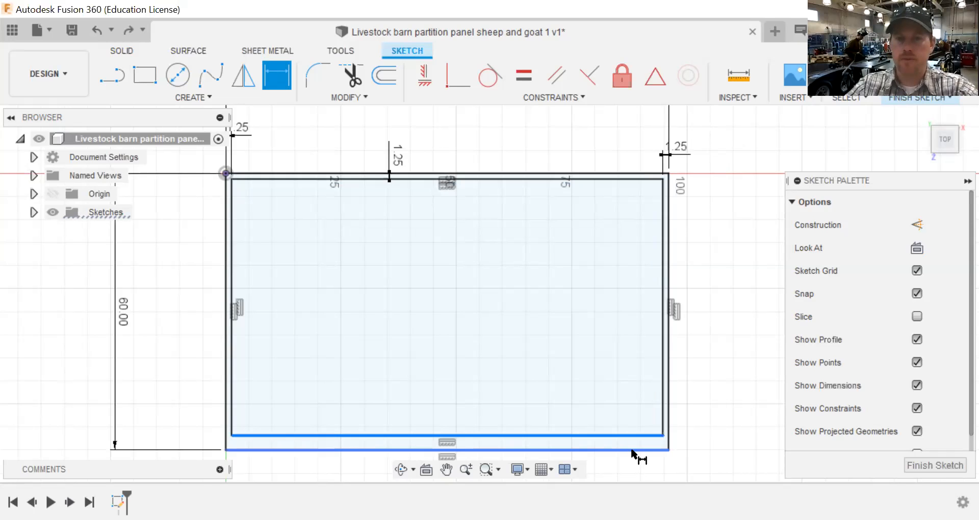
{"action": "left_click", "coordinate": [632, 450]}
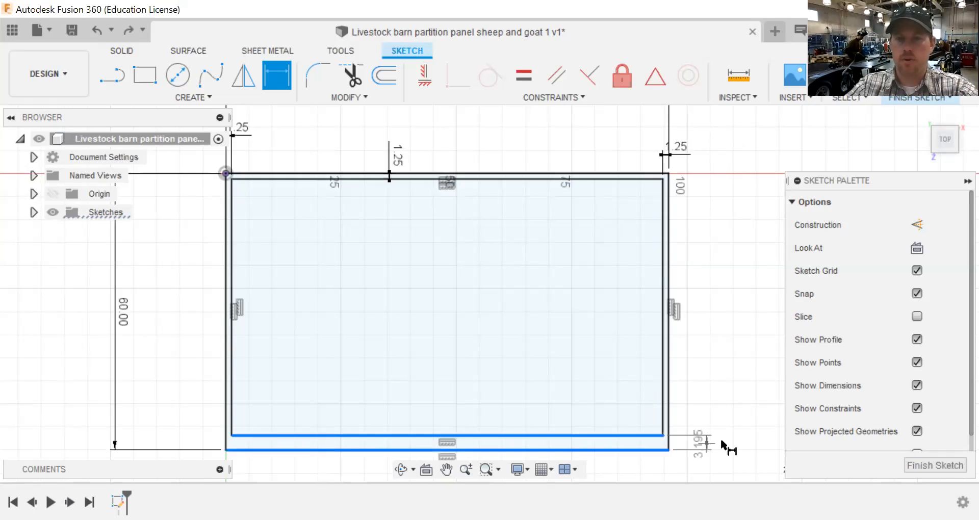
{"action": "left_click", "coordinate": [742, 399]}
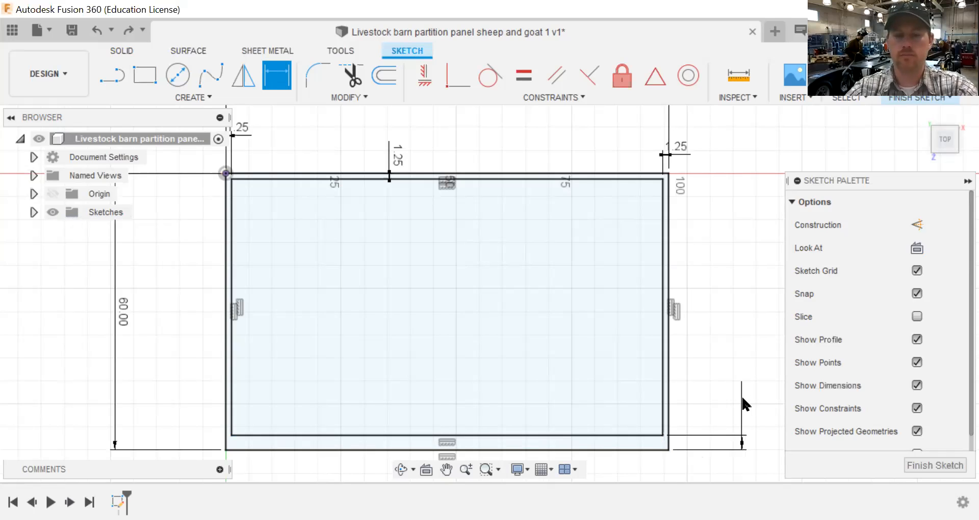
{"action": "type", "text": "1.25"}
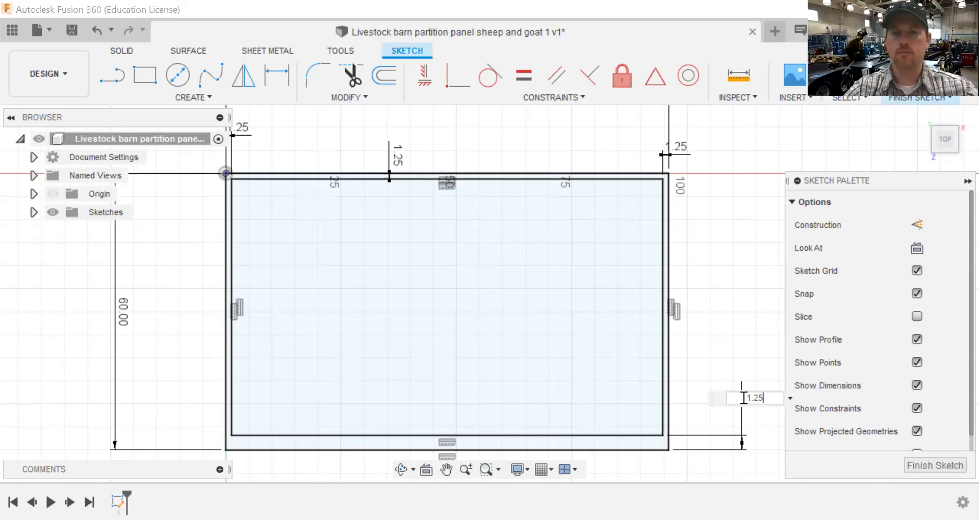
{"action": "key", "text": "Return"}
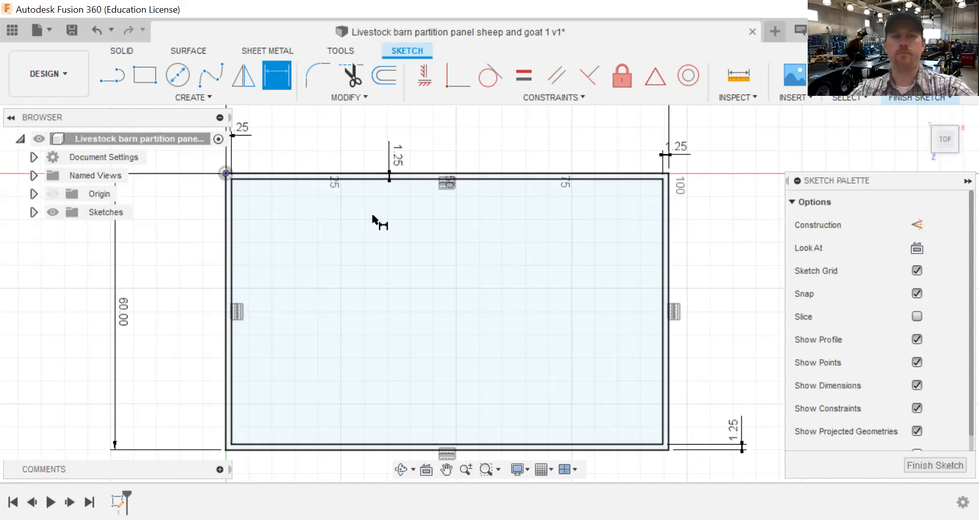
{"action": "key", "text": "Escape"}
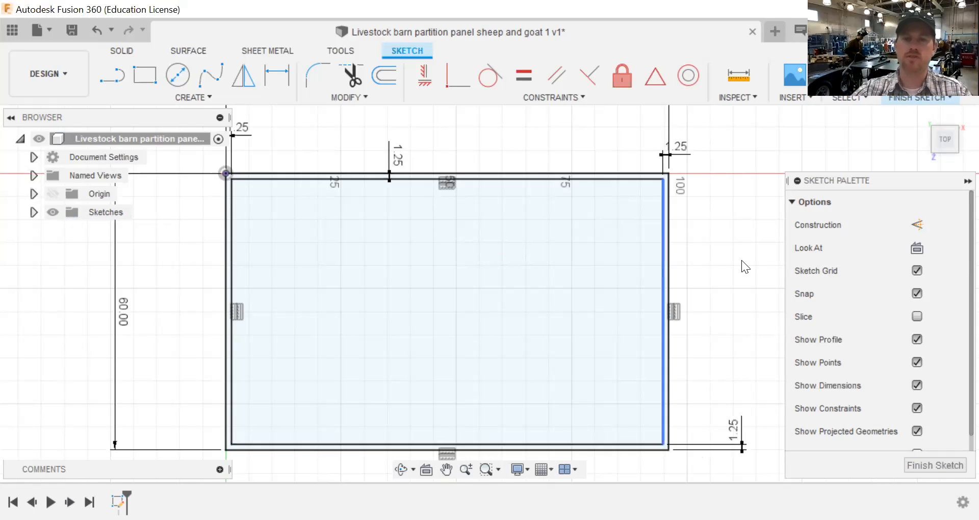
Sketch a horizontal rectangle 93.5 in long and 1.25 in high across the lower half of the frame, spanning between the inner side edges.
{"action": "left_click", "coordinate": [564, 291]}
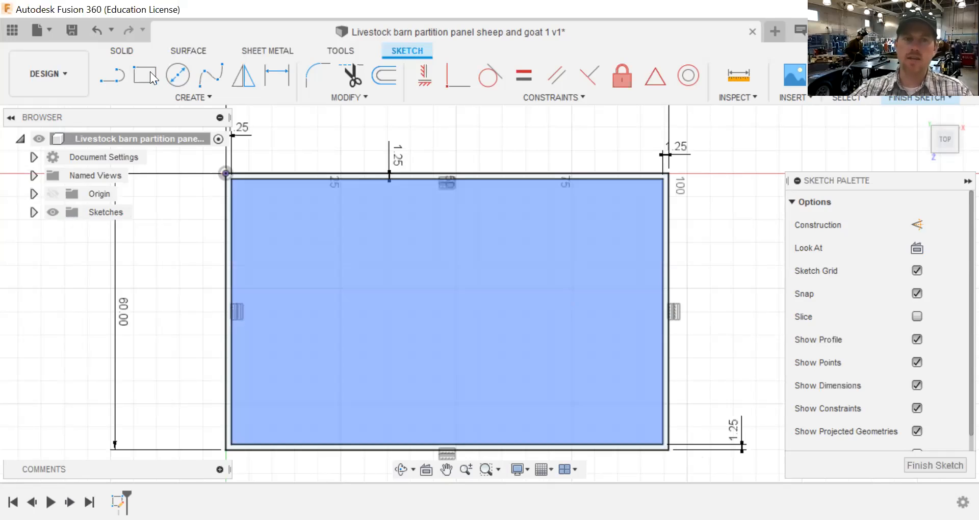
{"action": "left_click", "coordinate": [211, 74]}
{"action": "key", "text": "r"}
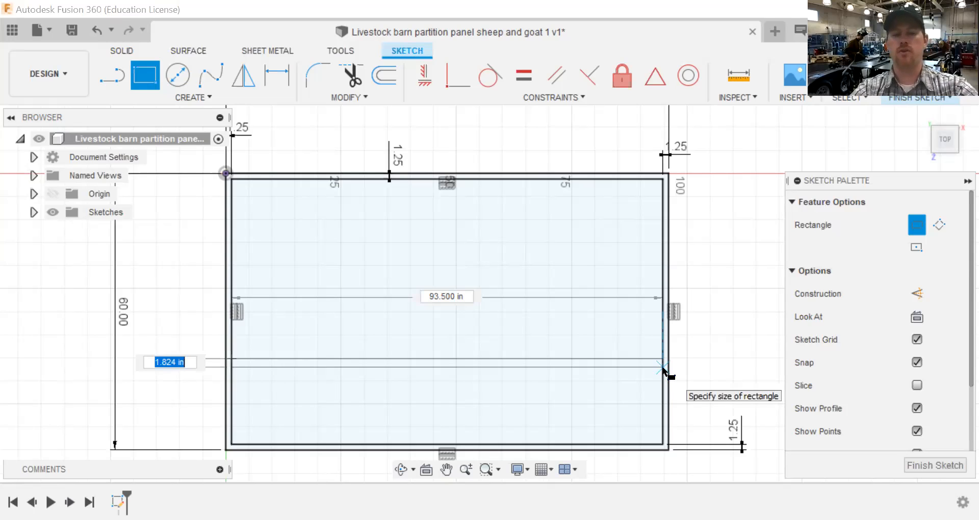
{"action": "type", "text": "1.25"}
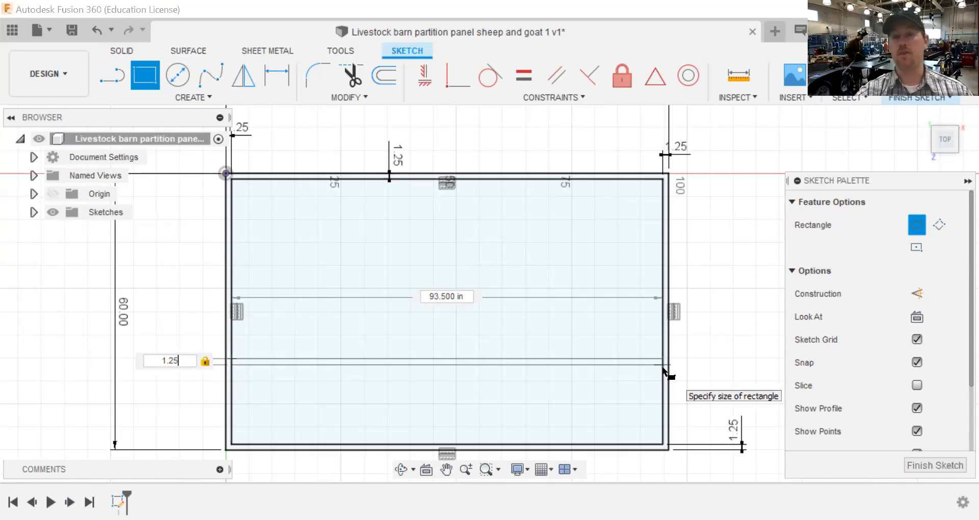
{"action": "key", "text": "Tab"}
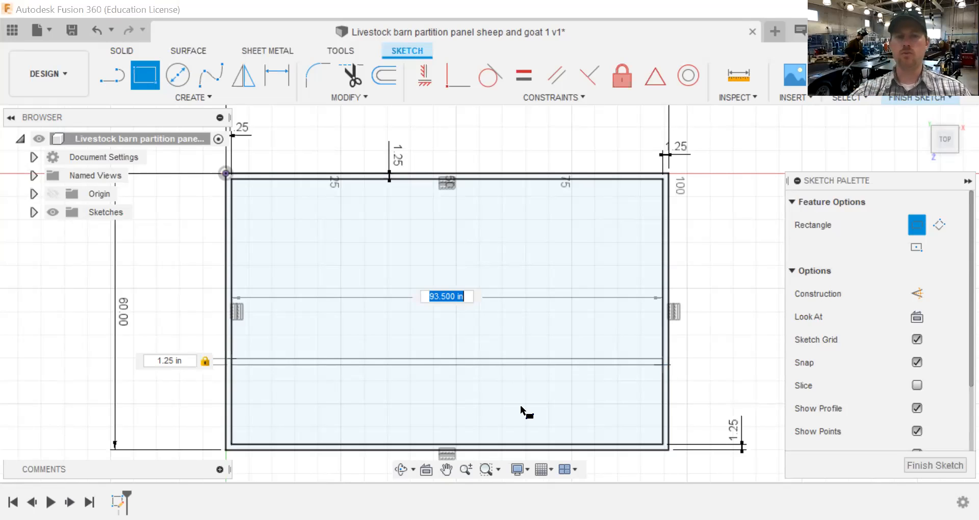
{"action": "key", "text": "Return"}
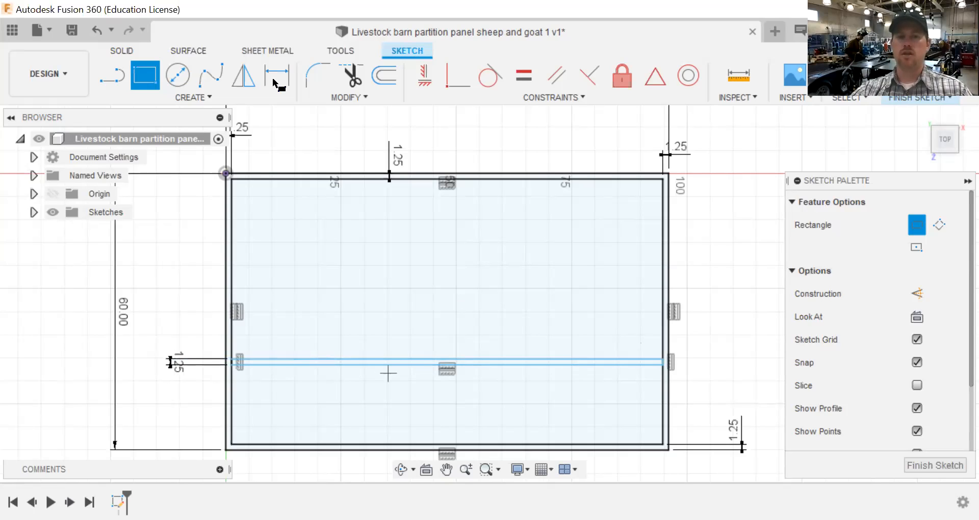
Dimension the distance from the horizontal crossbar's top edge to the outer frame's bottom edge to 24 in.
{"action": "left_click", "coordinate": [360, 364]}
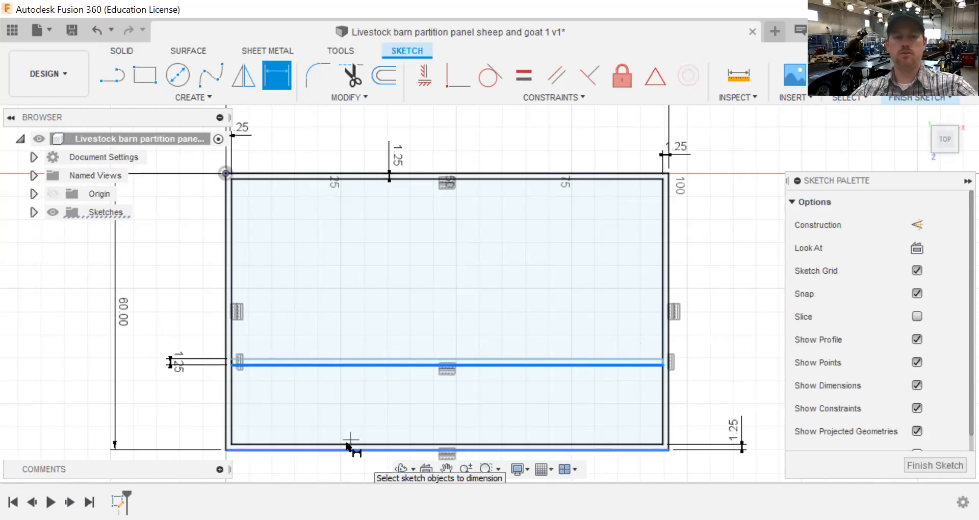
{"action": "key", "text": "Escape"}
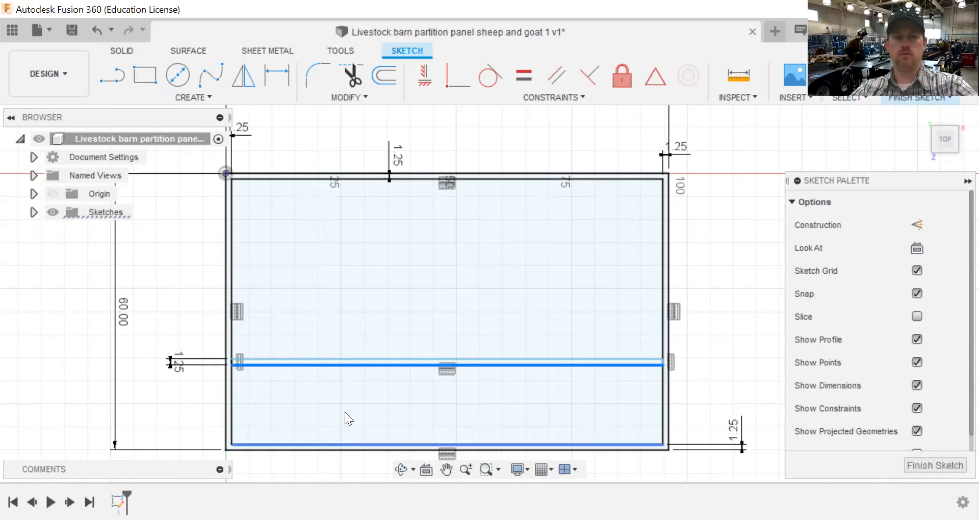
{"action": "left_click", "coordinate": [276, 75]}
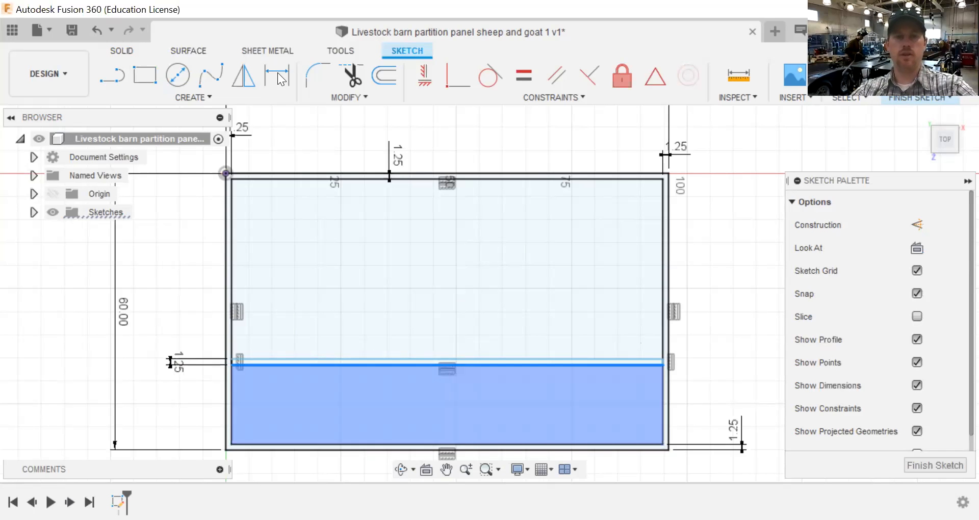
{"action": "left_click", "coordinate": [427, 358]}
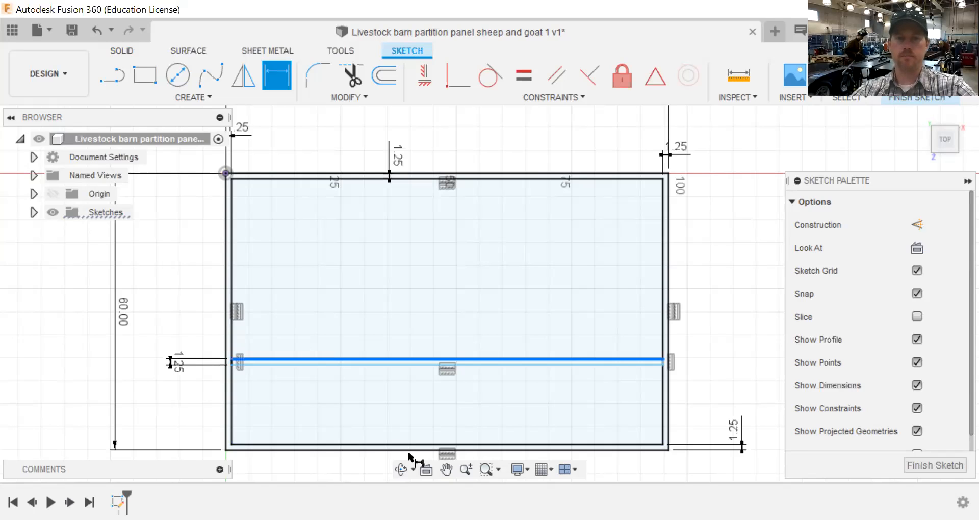
{"action": "left_click", "coordinate": [454, 439]}
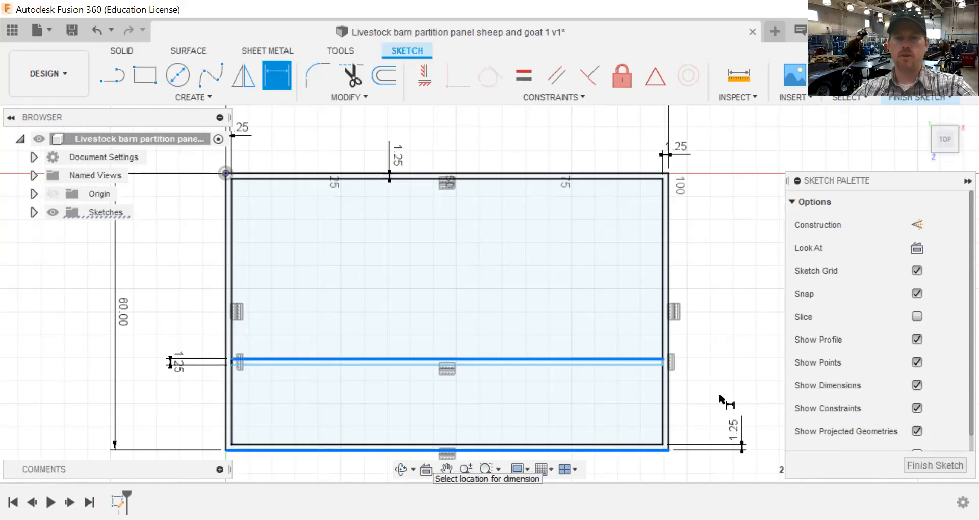
{"action": "left_click", "coordinate": [738, 376]}
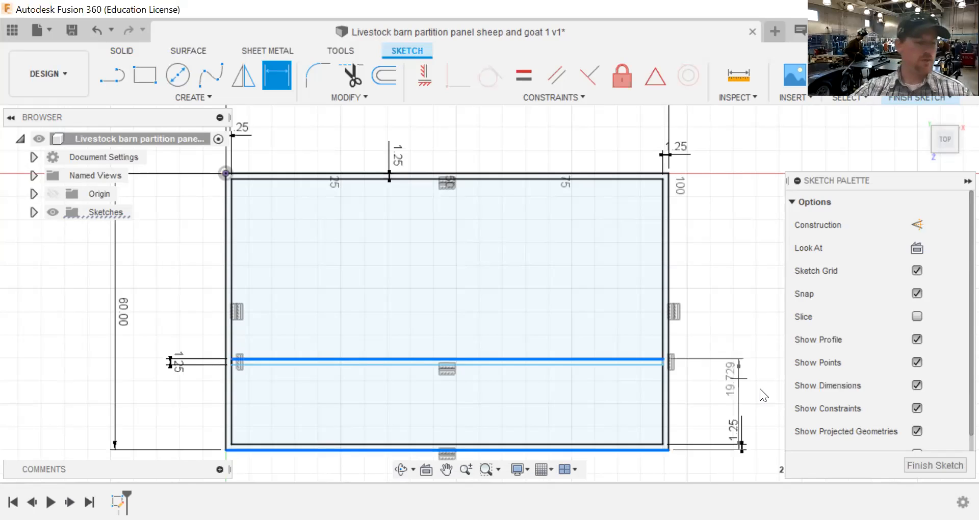
{"action": "left_click", "coordinate": [759, 388]}
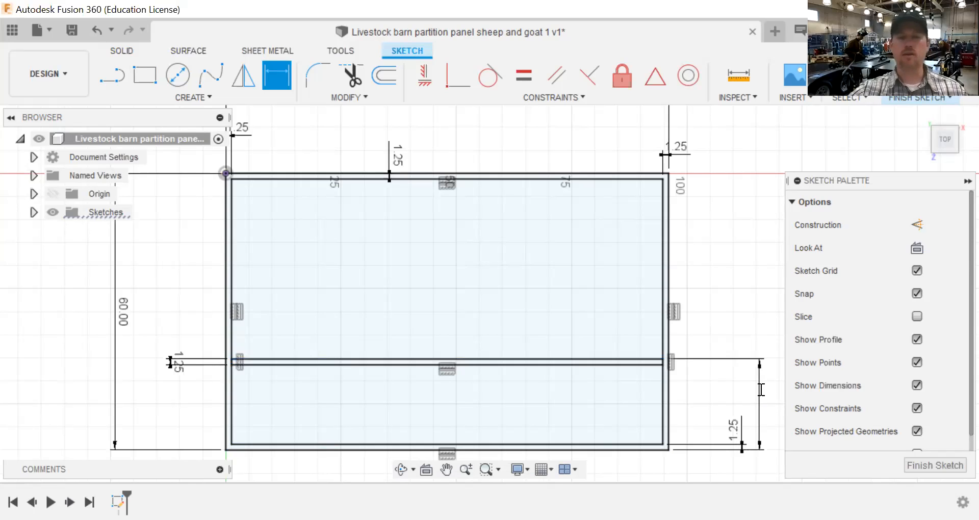
{"action": "double_click", "coordinate": [760, 390]}
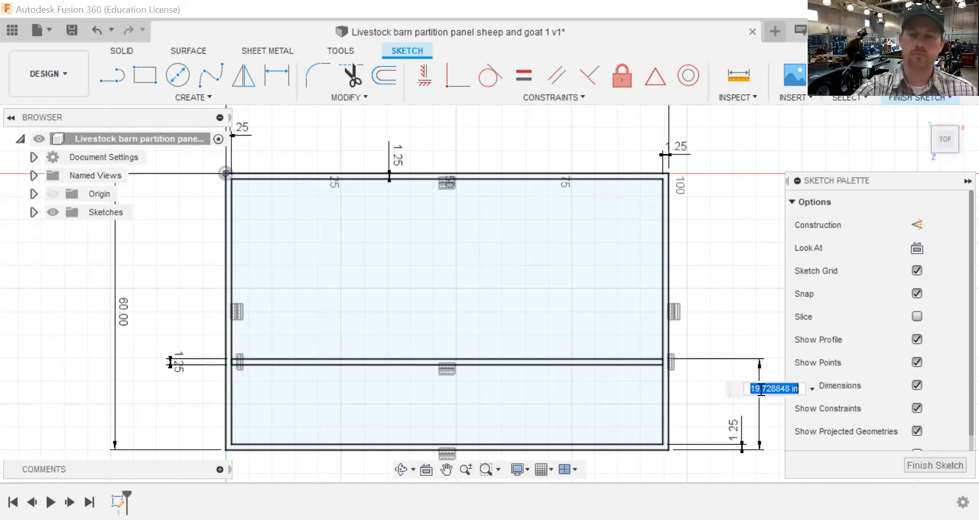
{"action": "type", "text": "24"}
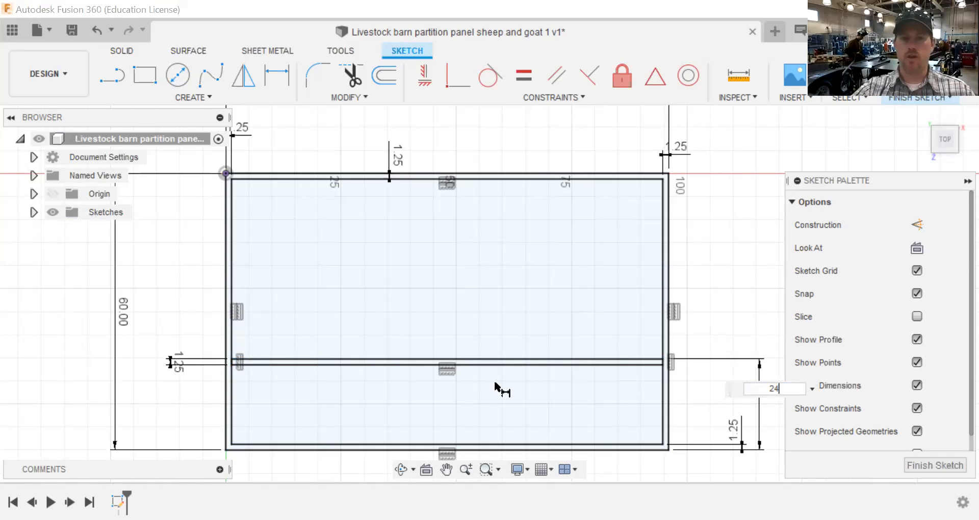
{"action": "key", "text": "Return"}
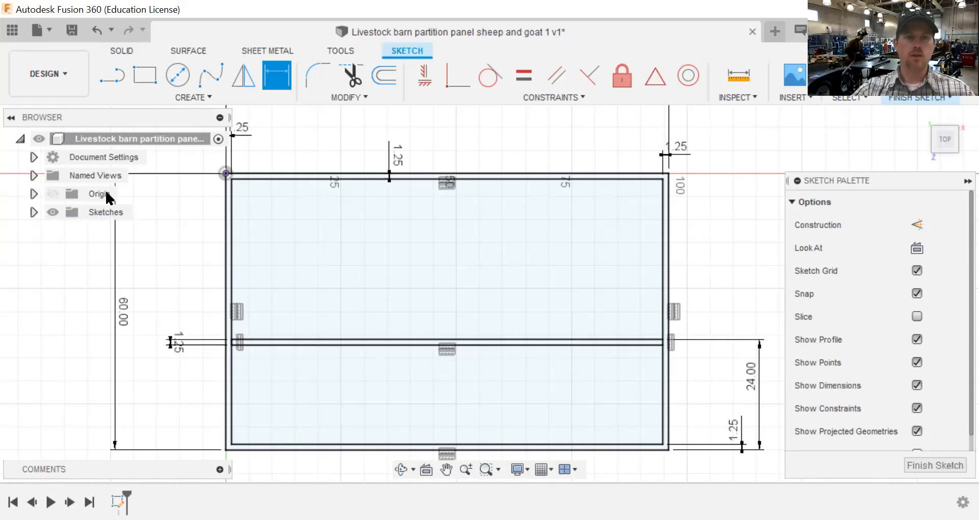
Sketch a vertical rectangle 1.25 in wide and 58.5 in tall near the frame's middle, starting from the inner top edge.
{"action": "left_click", "coordinate": [145, 76]}
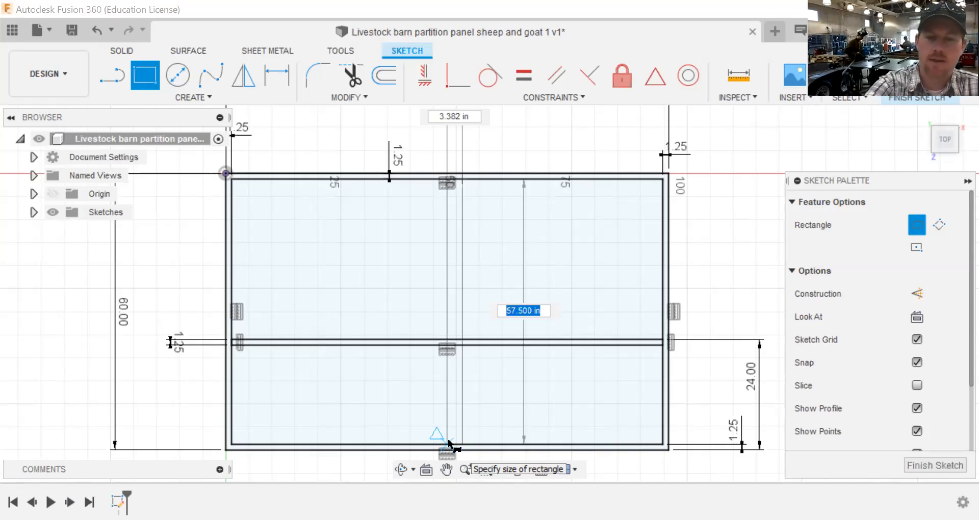
{"action": "type", "text": "1.25"}
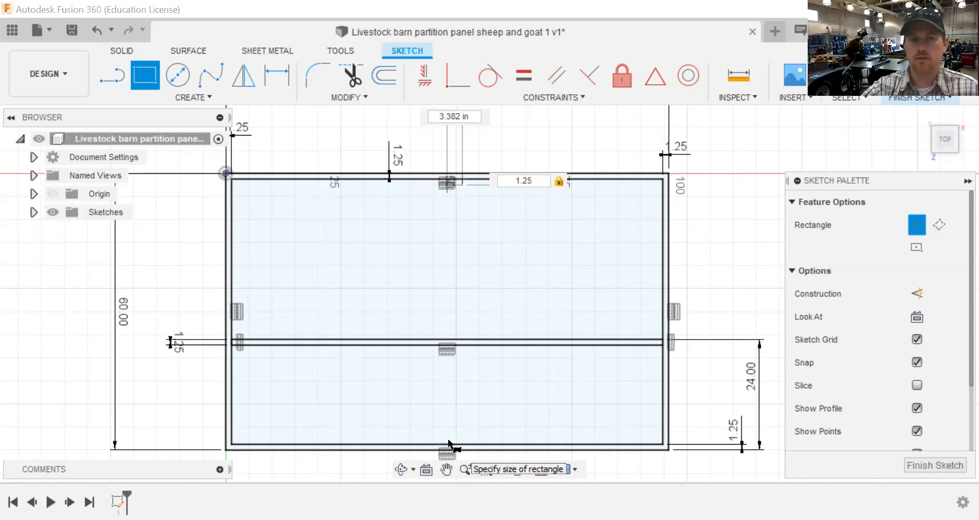
{"action": "key", "text": "BackSpace"}
{"action": "key", "text": "BackSpace"}
{"action": "key", "text": "BackSpace"}
{"action": "key", "text": "BackSpace"}
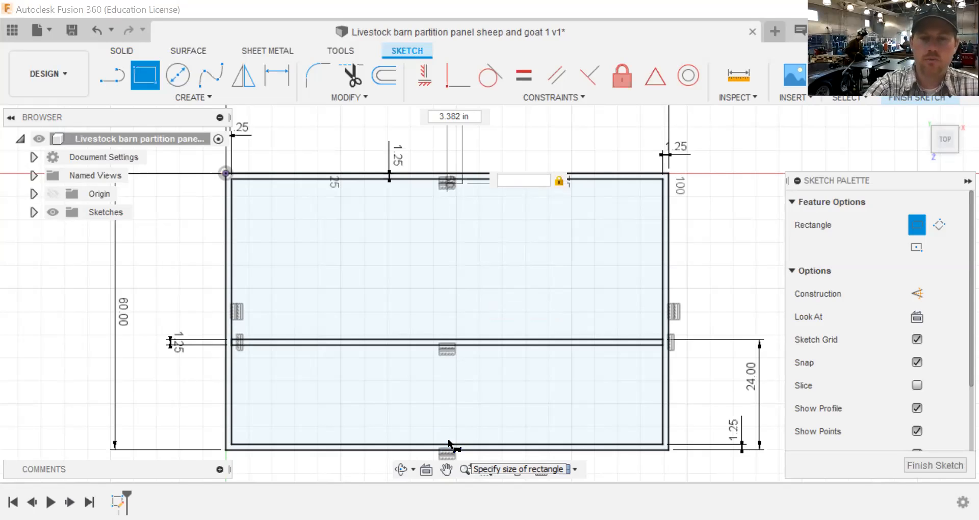
{"action": "type", "text": "58.5"}
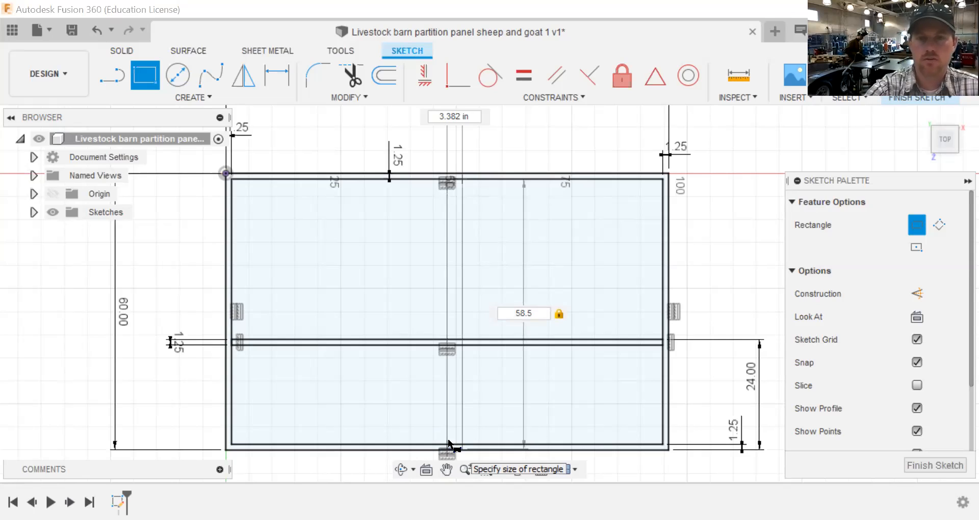
{"action": "key", "text": "BackSpace"}
{"action": "key", "text": "BackSpace"}
{"action": "key", "text": "BackSpace"}
{"action": "key", "text": "BackSpace"}
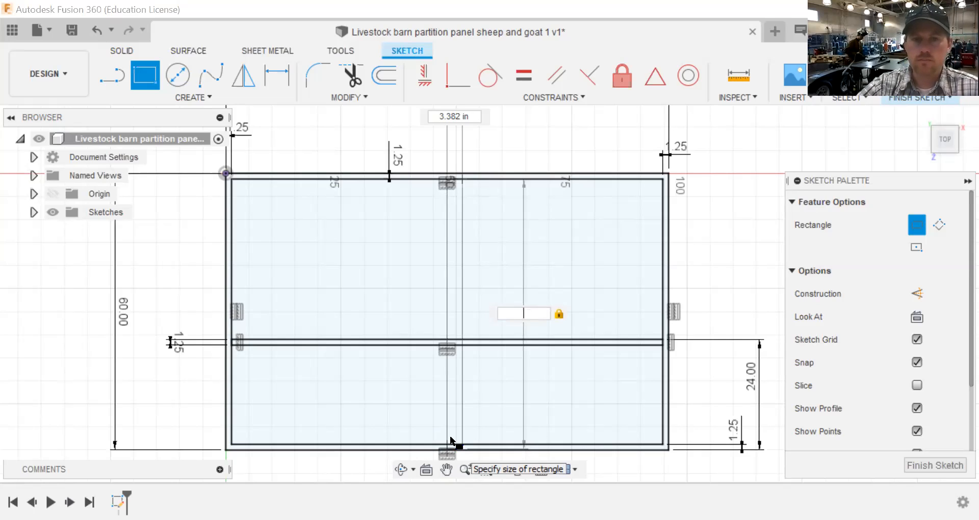
{"action": "key", "text": "Tab"}
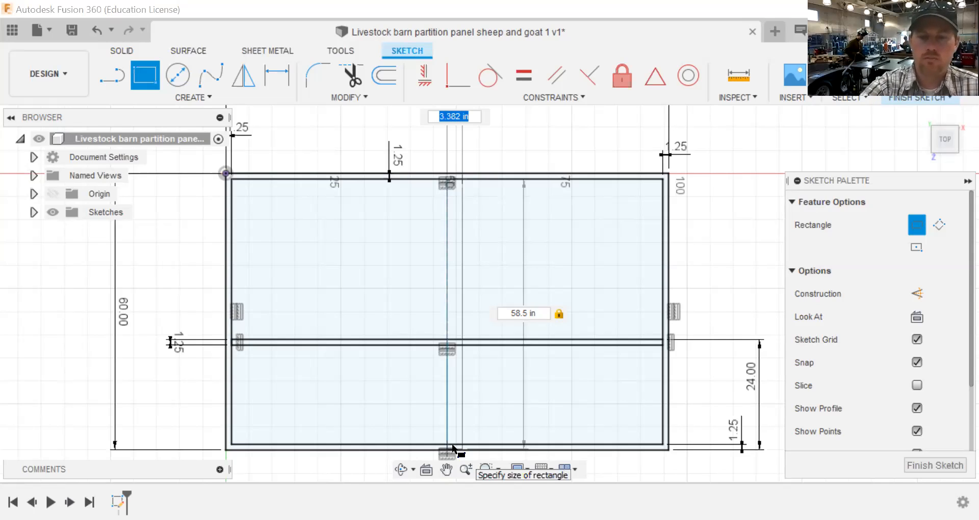
{"action": "type", "text": "1.25"}
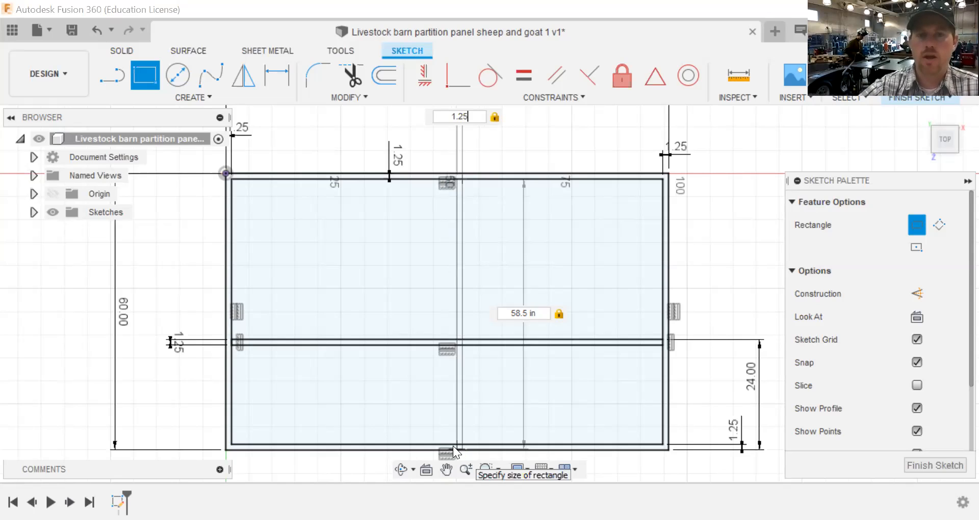
{"action": "key", "text": "Return"}
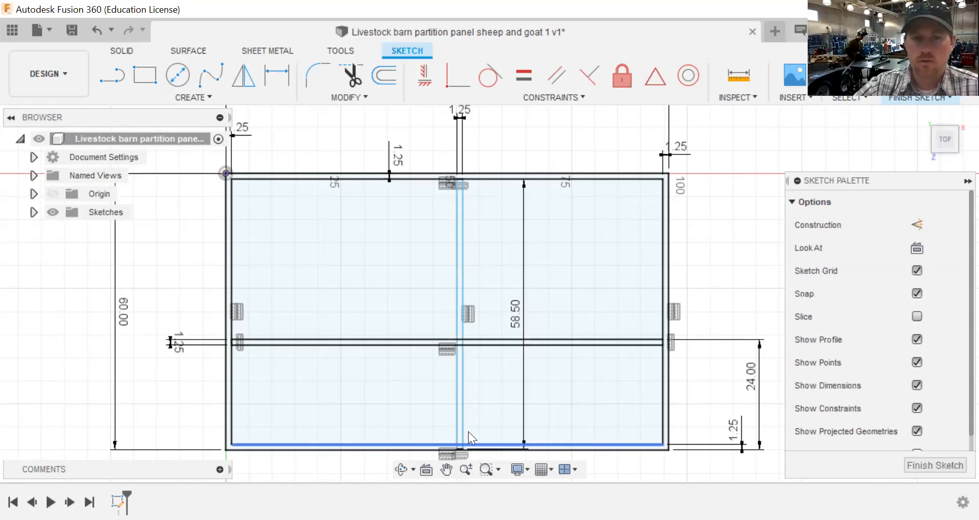
Try to move the upright's bottom edge up onto the frame's inner bottom edge.
{"action": "scroll", "coordinate": [461, 447], "scroll_direction": "up", "scroll_amount": 1}
{"action": "scroll", "coordinate": [463, 449], "scroll_direction": "up", "scroll_amount": 5}
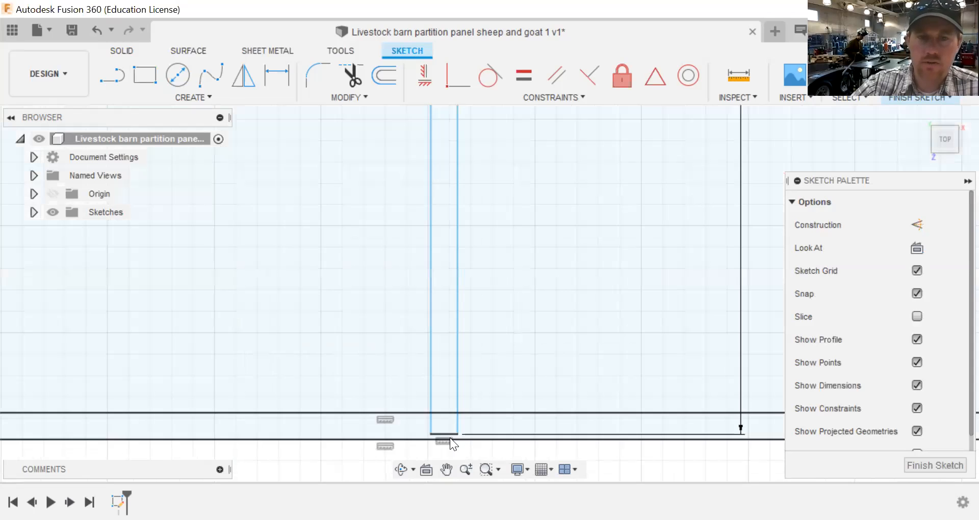
{"action": "scroll", "coordinate": [435, 412], "scroll_direction": "up", "scroll_amount": 4}
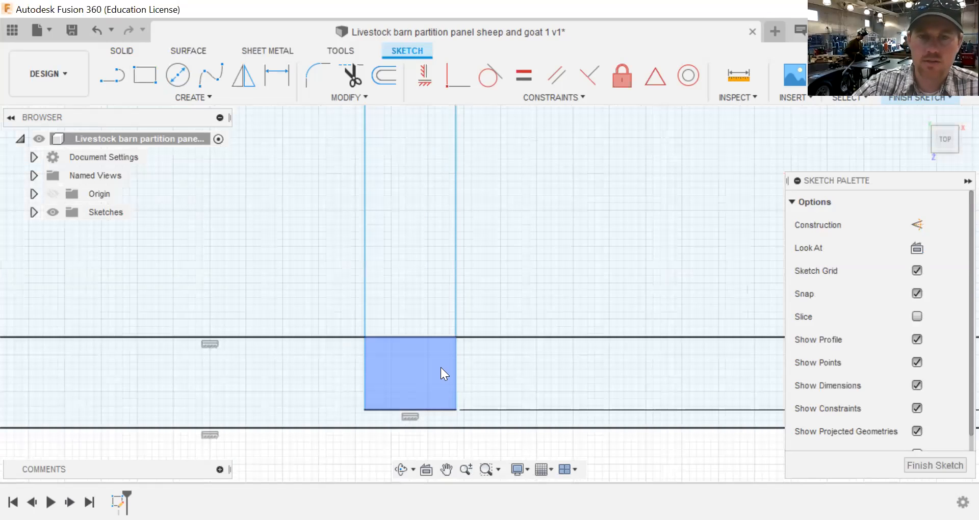
{"action": "left_click_drag", "start_coordinate": [375, 408], "coordinate": [335, 408]}
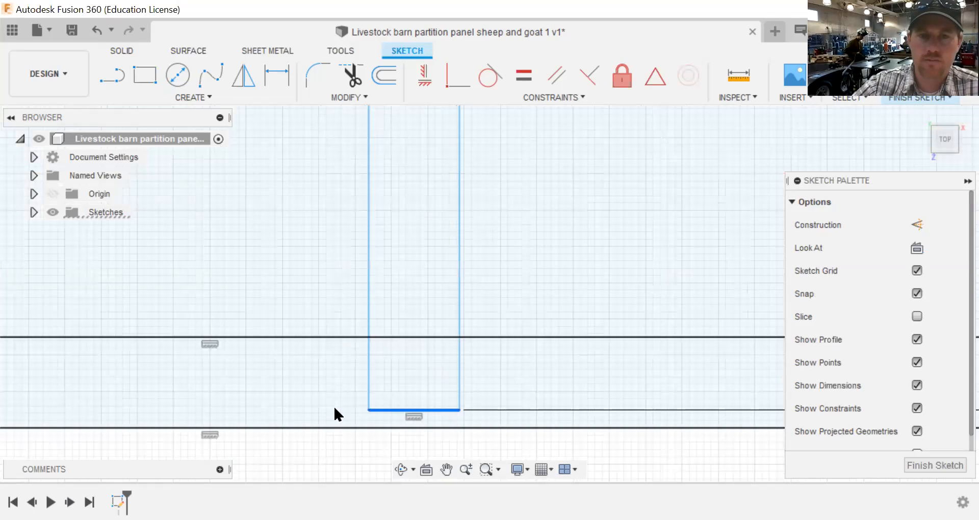
{"action": "left_click_drag", "start_coordinate": [334, 346], "coordinate": [334, 346]}
{"action": "left_click", "coordinate": [400, 410]}
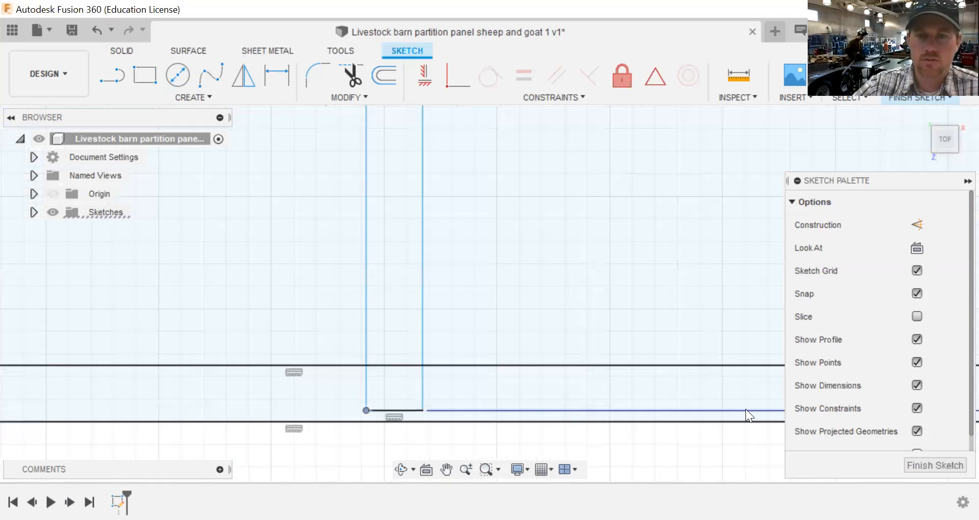
Delete the 58.5 in height dimension from the vertical upright.
{"action": "scroll", "coordinate": [680, 408], "scroll_direction": "down", "scroll_amount": 4}
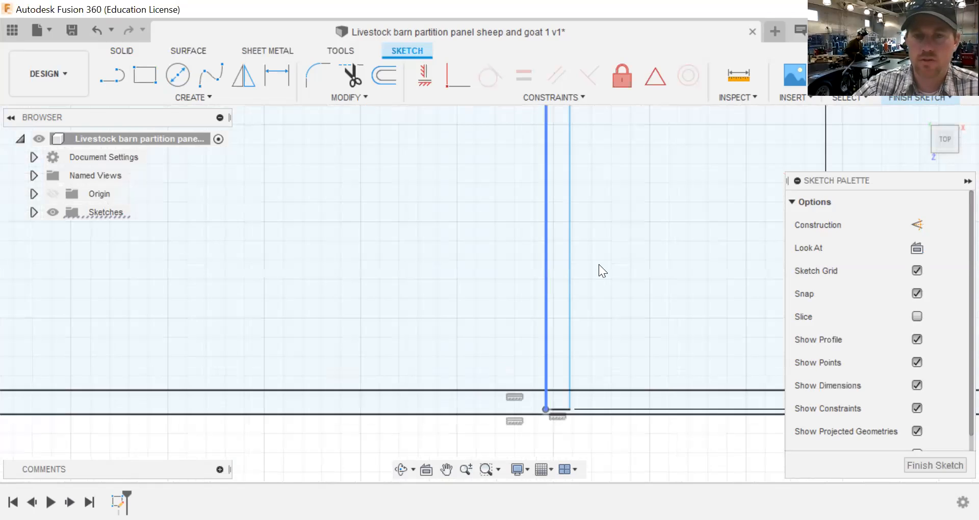
{"action": "scroll", "coordinate": [623, 273], "scroll_direction": "down", "scroll_amount": 3}
{"action": "scroll", "coordinate": [623, 273], "scroll_direction": "up", "scroll_amount": 3}
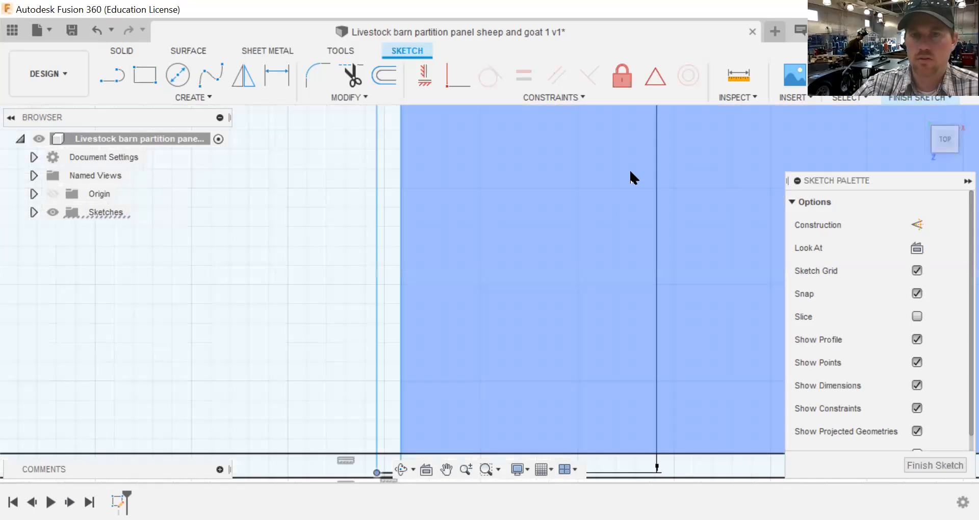
{"action": "scroll", "coordinate": [631, 173], "scroll_direction": "down", "scroll_amount": 4}
{"action": "scroll", "coordinate": [627, 131], "scroll_direction": "down", "scroll_amount": 1}
{"action": "left_click", "coordinate": [627, 132]}
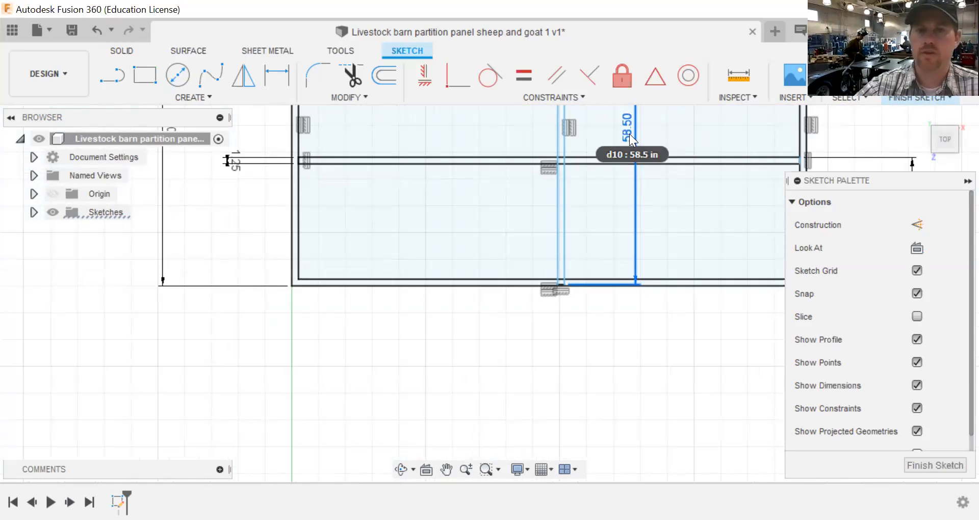
{"action": "key", "text": "Delete"}
Move the upright's lower end up so that its bottom edge lies on the frame's inner bottom edge.
{"action": "scroll", "coordinate": [563, 291], "scroll_direction": "up", "scroll_amount": 5}
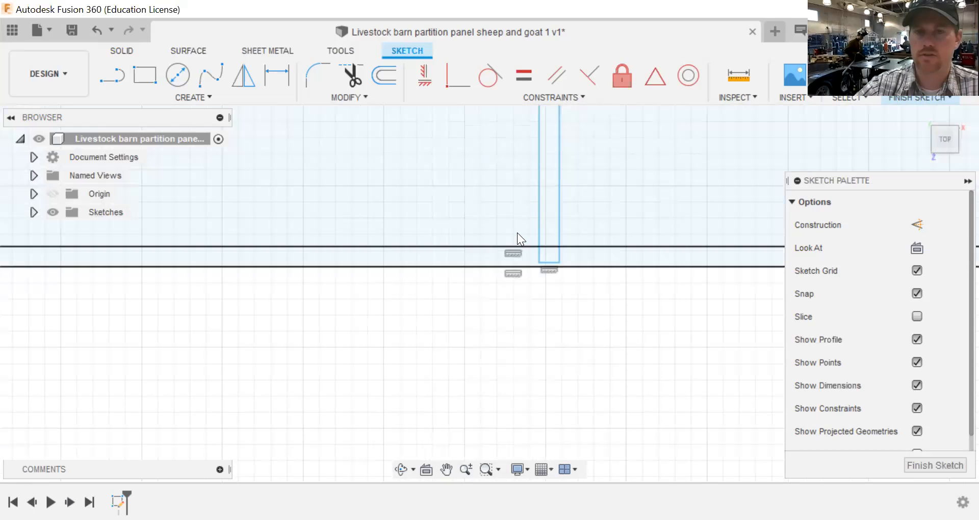
{"action": "scroll", "coordinate": [505, 229], "scroll_direction": "up", "scroll_amount": 5}
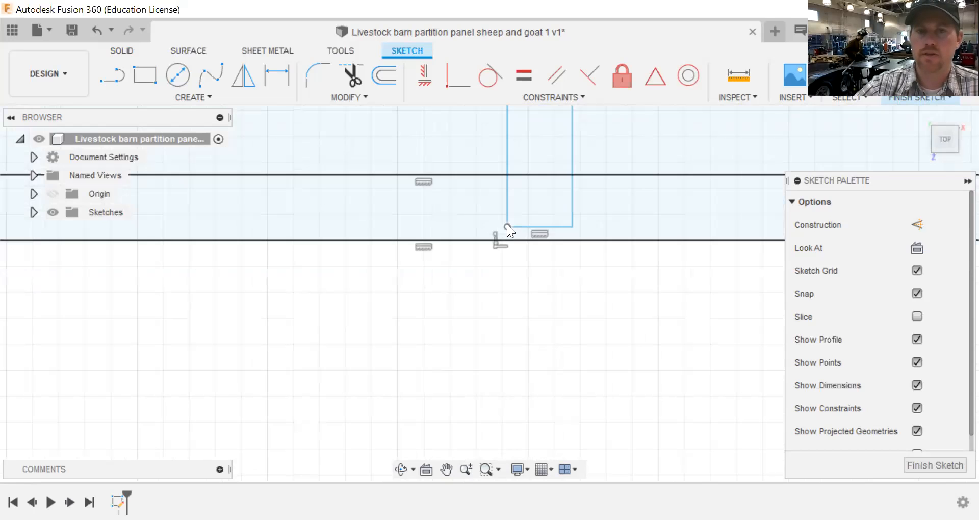
{"action": "left_click_drag", "start_coordinate": [504, 191], "coordinate": [506, 175]}
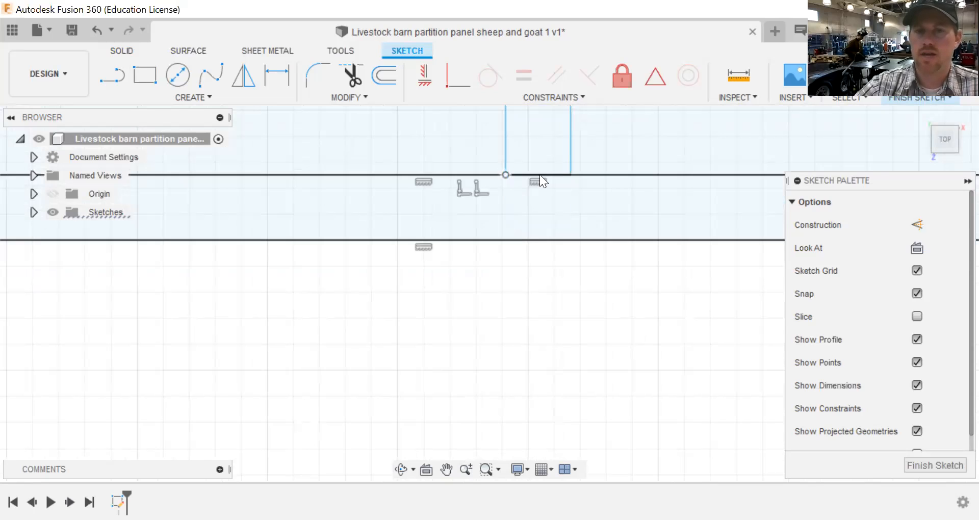
{"action": "left_click", "coordinate": [573, 182]}
{"action": "middle_click_drag", "start_coordinate": [548, 214], "coordinate": [495, 192]}
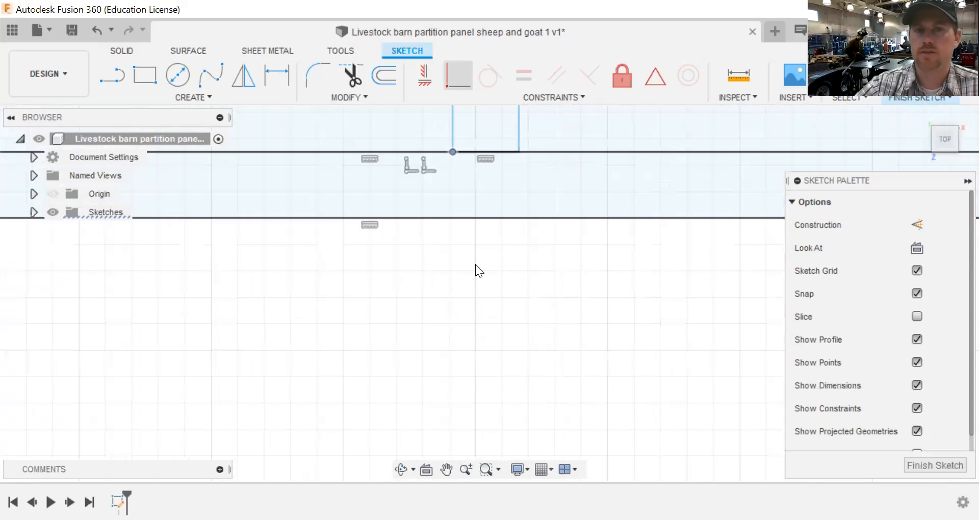
{"action": "scroll", "coordinate": [491, 149], "scroll_direction": "down", "scroll_amount": 10}
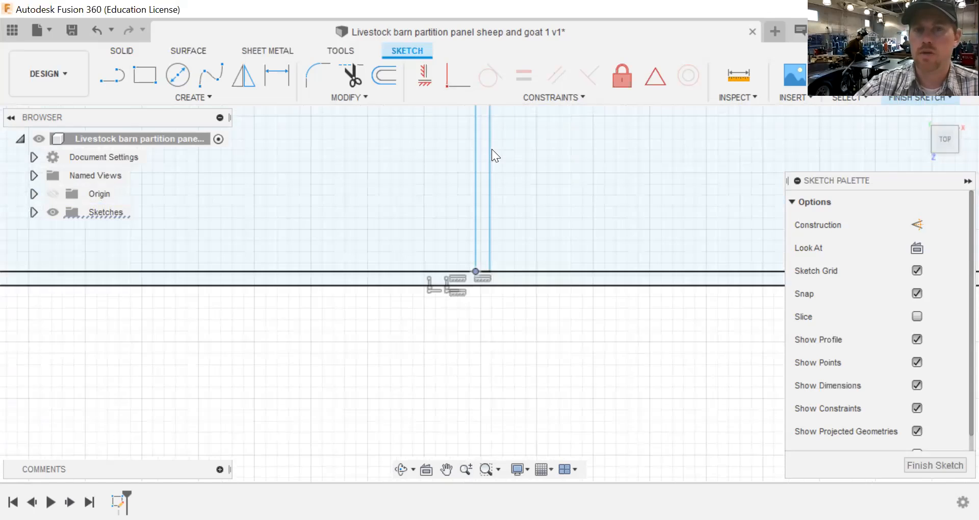
{"action": "scroll", "coordinate": [458, 187], "scroll_direction": "down", "scroll_amount": 3}
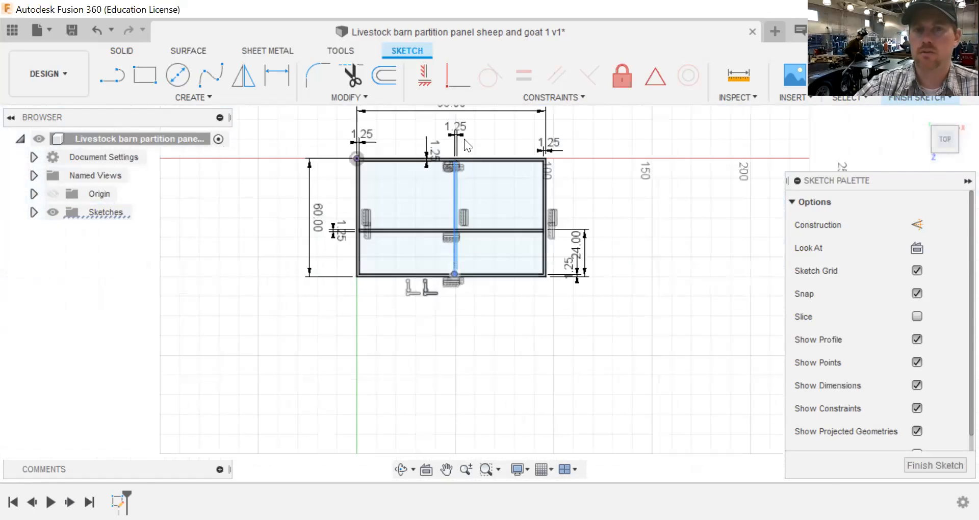
Dimension the distance from the frame's outer left edge to the upright's left edge to 47.375 in.
{"action": "scroll", "coordinate": [469, 169], "scroll_direction": "up", "scroll_amount": 6}
{"action": "scroll", "coordinate": [469, 167], "scroll_direction": "up", "scroll_amount": 5}
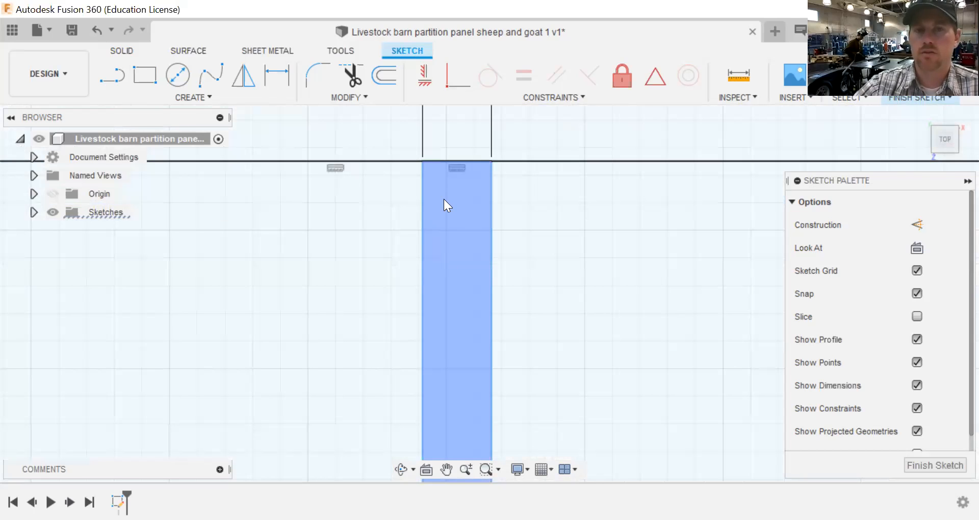
{"action": "scroll", "coordinate": [444, 213], "scroll_direction": "down", "scroll_amount": 2}
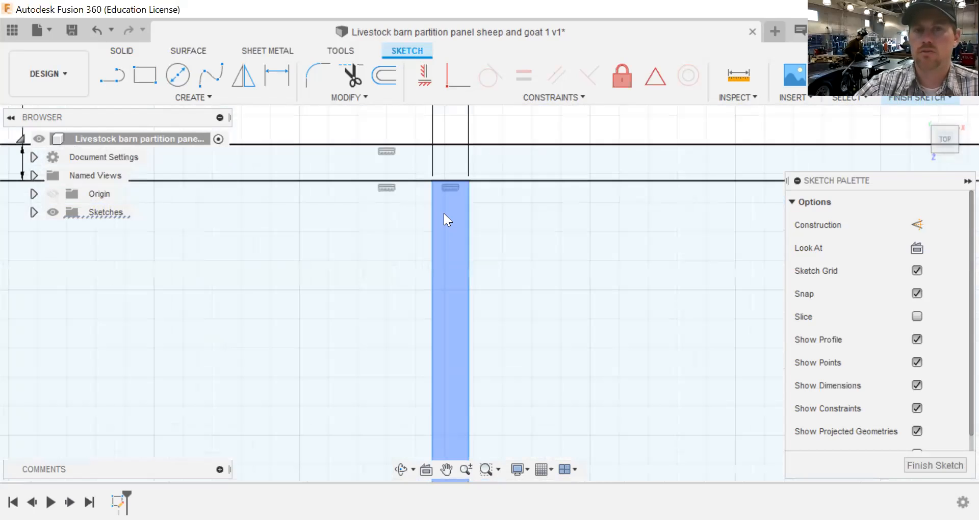
{"action": "scroll", "coordinate": [443, 213], "scroll_direction": "down", "scroll_amount": 3}
{"action": "scroll", "coordinate": [455, 216], "scroll_direction": "down", "scroll_amount": 3}
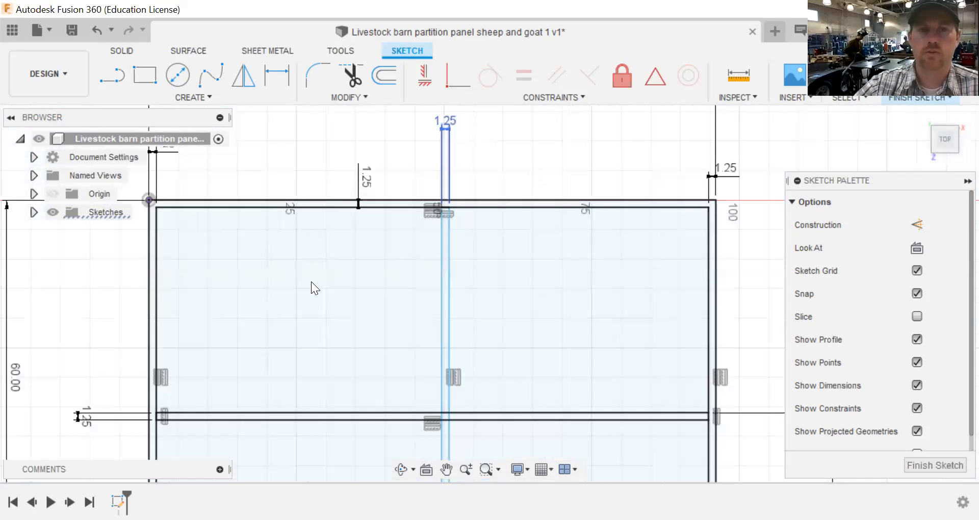
{"action": "left_click", "coordinate": [284, 288]}
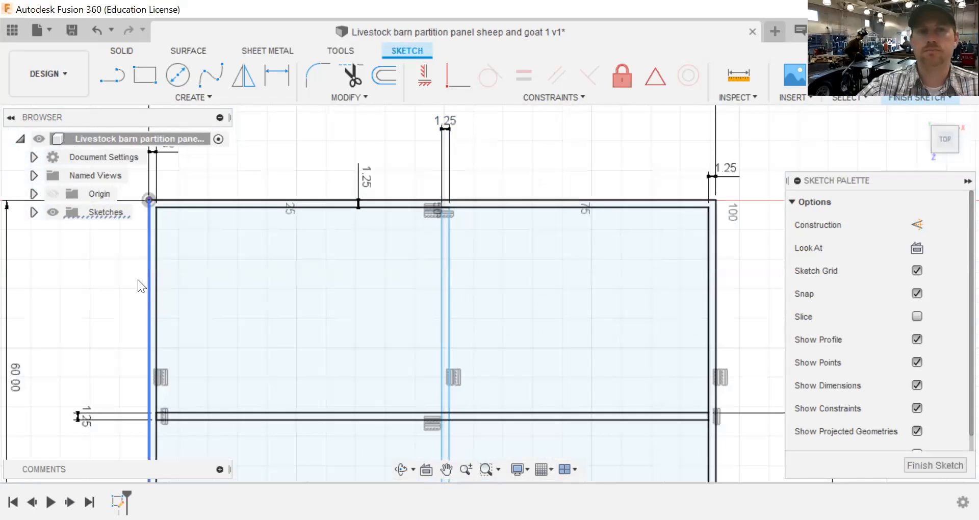
{"action": "left_click", "coordinate": [276, 74]}
{"action": "left_click", "coordinate": [149, 306]}
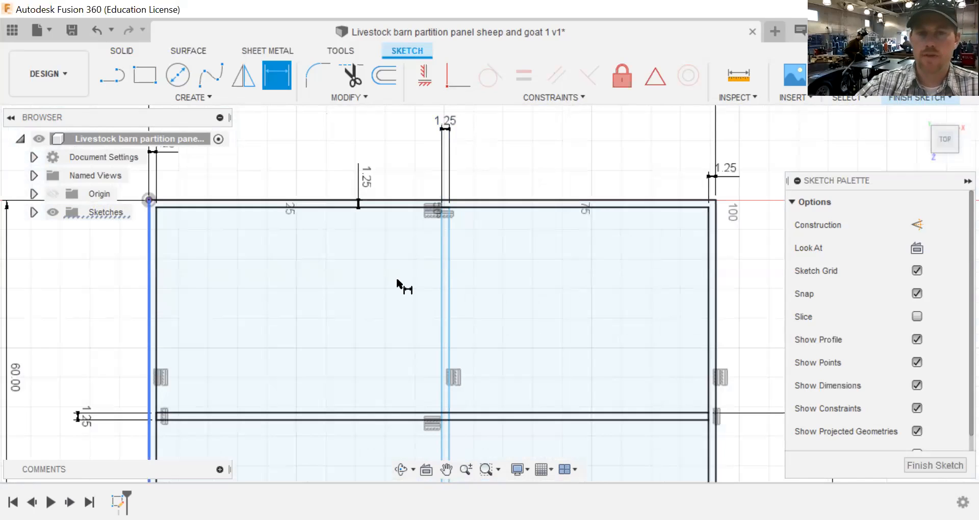
{"action": "left_click", "coordinate": [443, 300]}
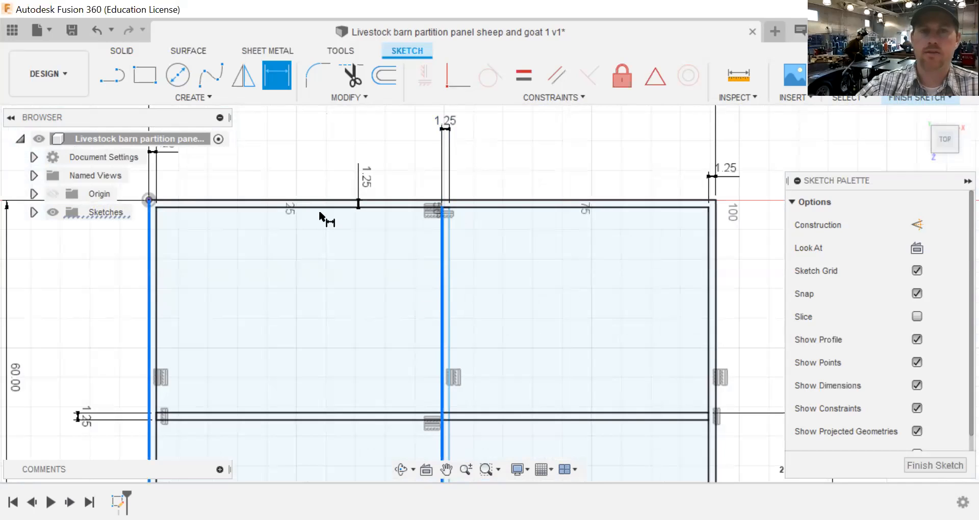
{"action": "left_click", "coordinate": [309, 144]}
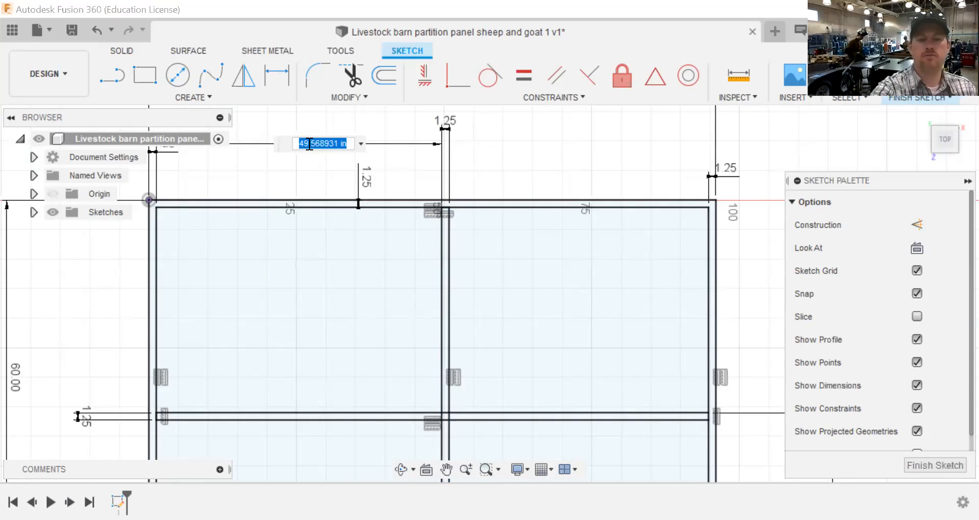
{"action": "type", "text": "47"}
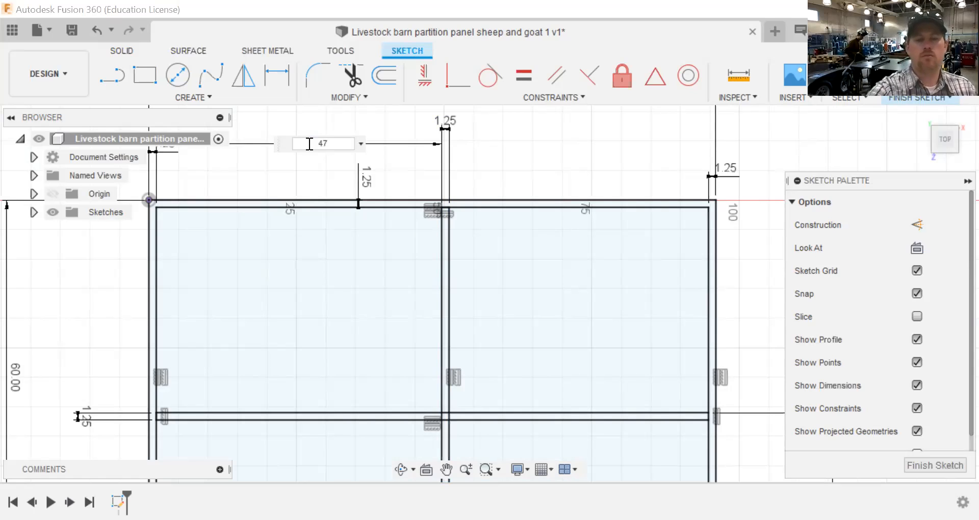
{"action": "type", "text": ".375"}
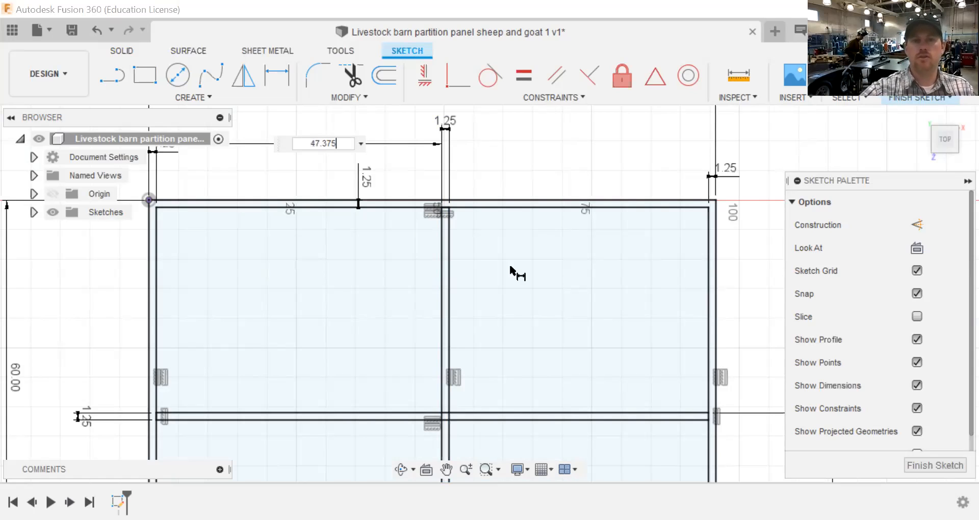
{"action": "key", "text": "Return"}
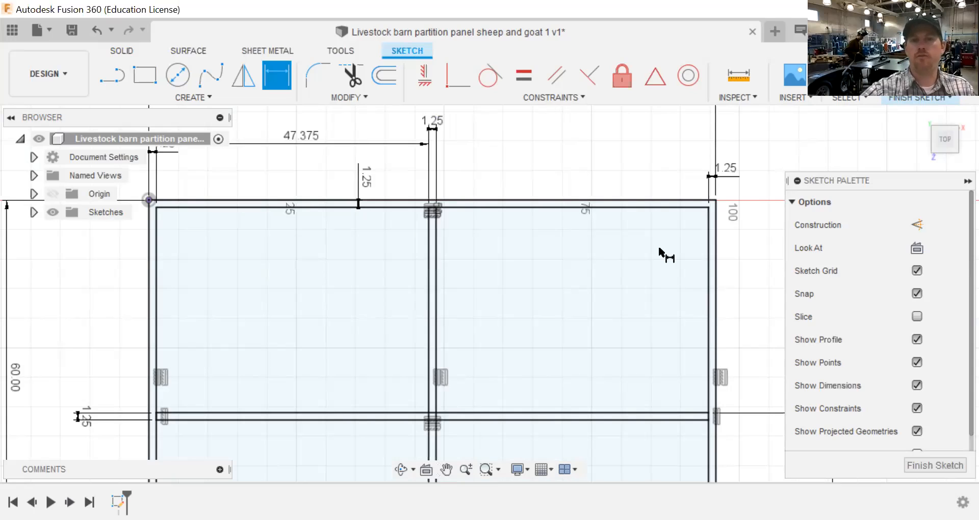
Measure the clear distance between the upright's right edge and the frame's inner right edge without placing a dimension.
{"action": "left_click", "coordinate": [707, 260]}
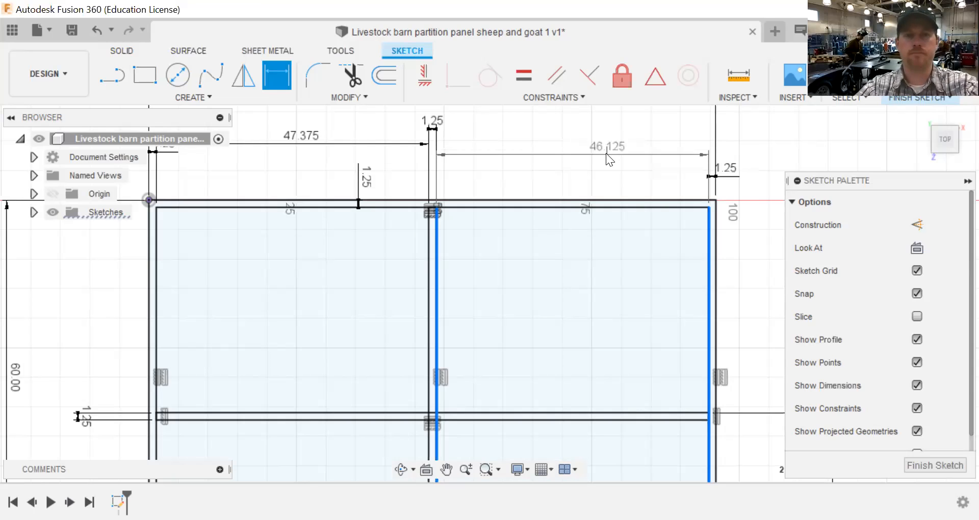
{"action": "key", "text": "Escape"}
{"action": "scroll", "coordinate": [202, 173], "scroll_direction": "down", "scroll_amount": 2}
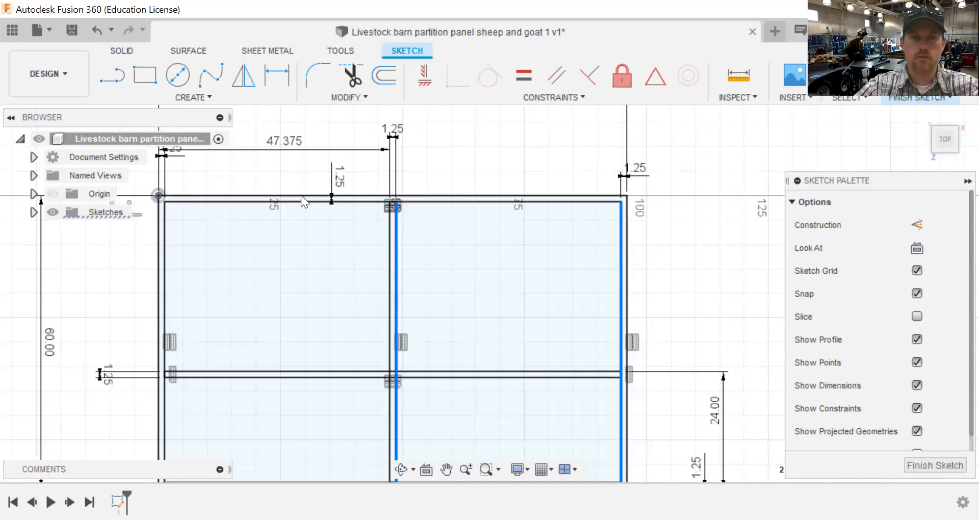
{"action": "left_click", "coordinate": [357, 257]}
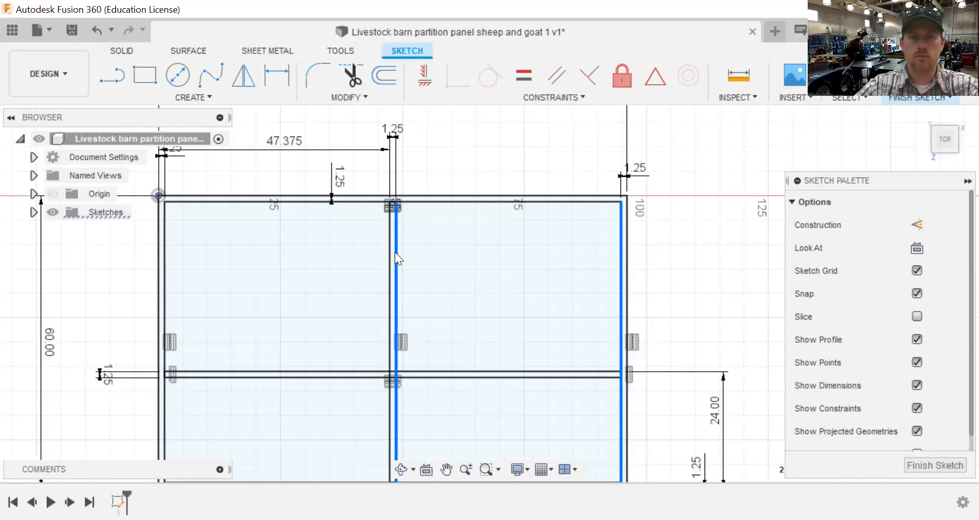
{"action": "left_click", "coordinate": [434, 215]}
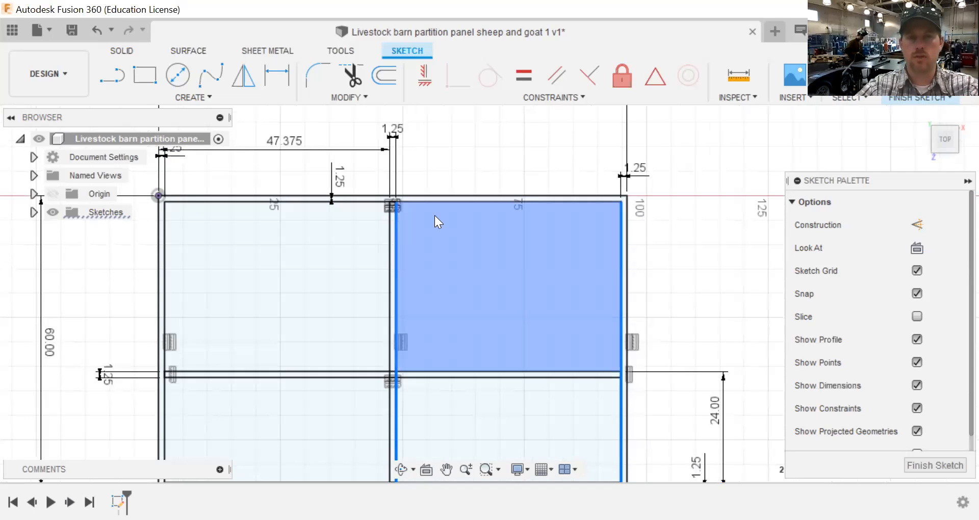
{"action": "left_click", "coordinate": [450, 162]}
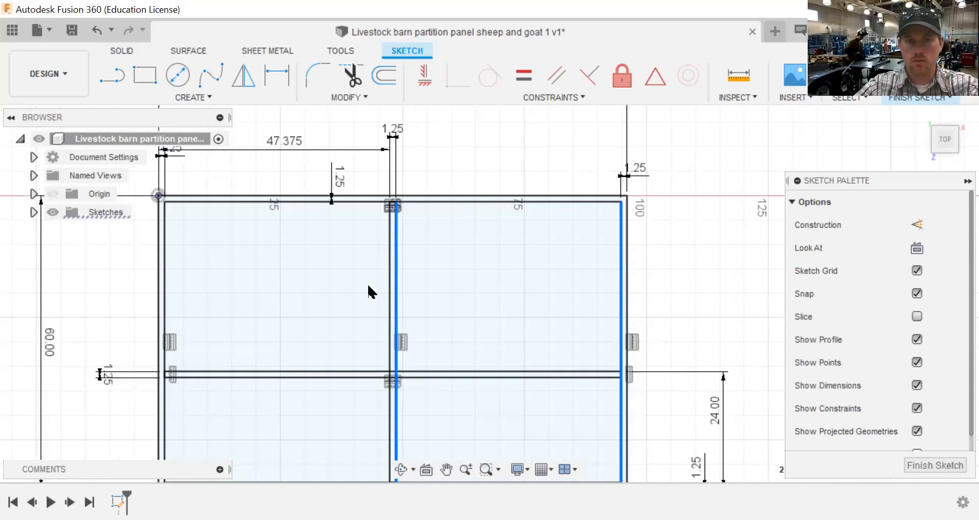
{"action": "scroll", "coordinate": [403, 268], "scroll_direction": "down", "scroll_amount": 3}
{"action": "scroll", "coordinate": [399, 267], "scroll_direction": "up", "scroll_amount": 5}
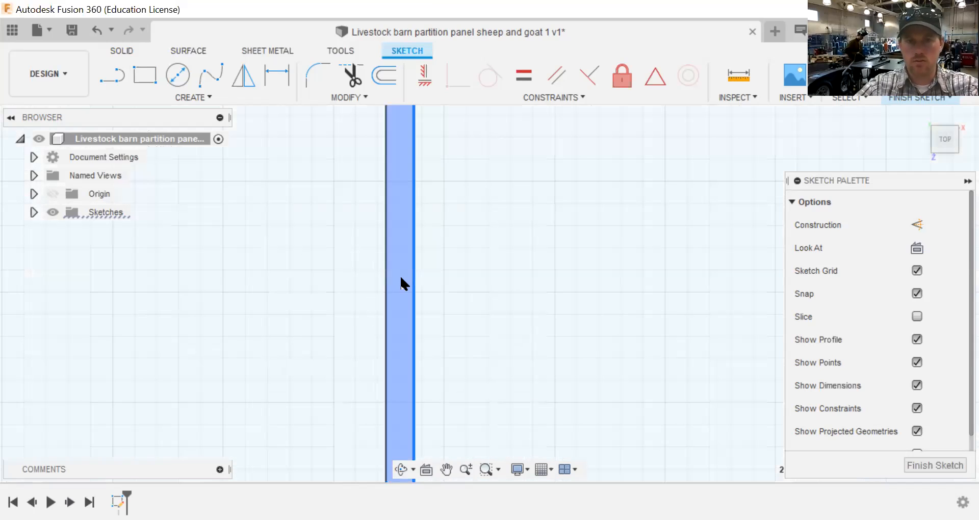
{"action": "scroll", "coordinate": [383, 286], "scroll_direction": "up", "scroll_amount": 3}
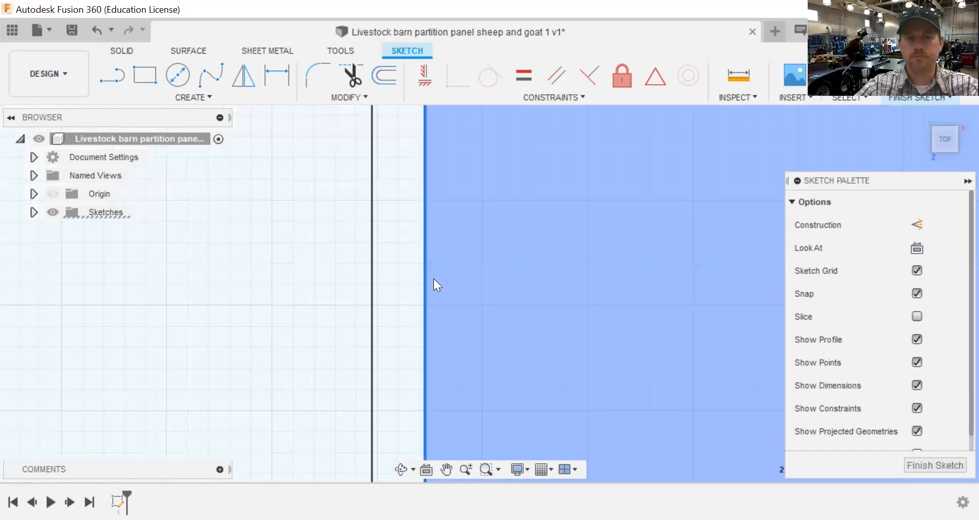
{"action": "scroll", "coordinate": [411, 285], "scroll_direction": "down", "scroll_amount": 3}
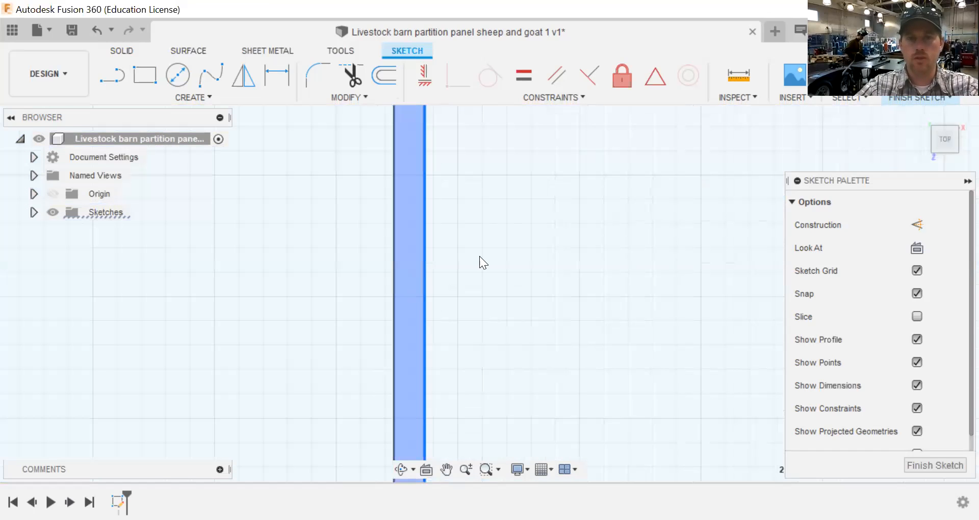
{"action": "scroll", "coordinate": [477, 261], "scroll_direction": "down", "scroll_amount": 5}
{"action": "scroll", "coordinate": [486, 254], "scroll_direction": "down", "scroll_amount": 2}
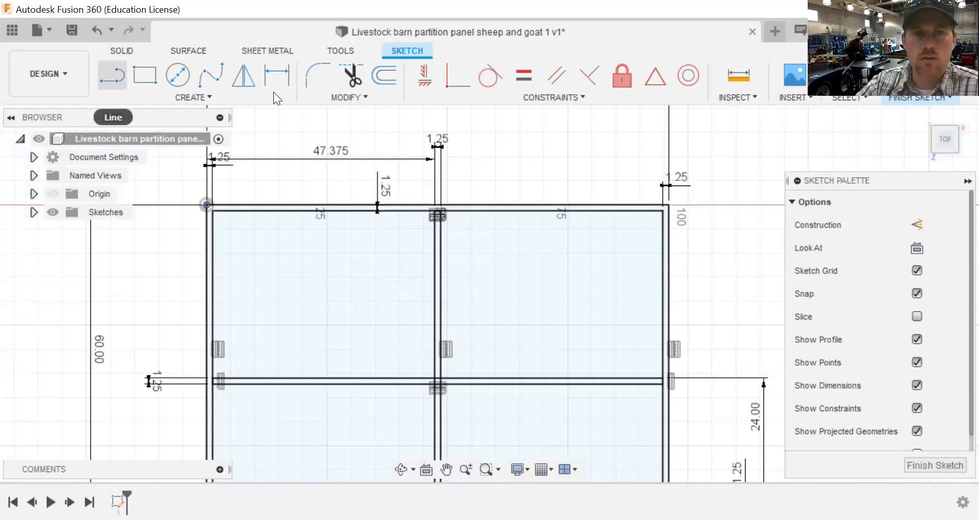
{"action": "key", "text": "c"}
{"action": "key", "text": "Escape"}
{"action": "left_click", "coordinate": [452, 203]}
{"action": "left_click", "coordinate": [436, 203]}
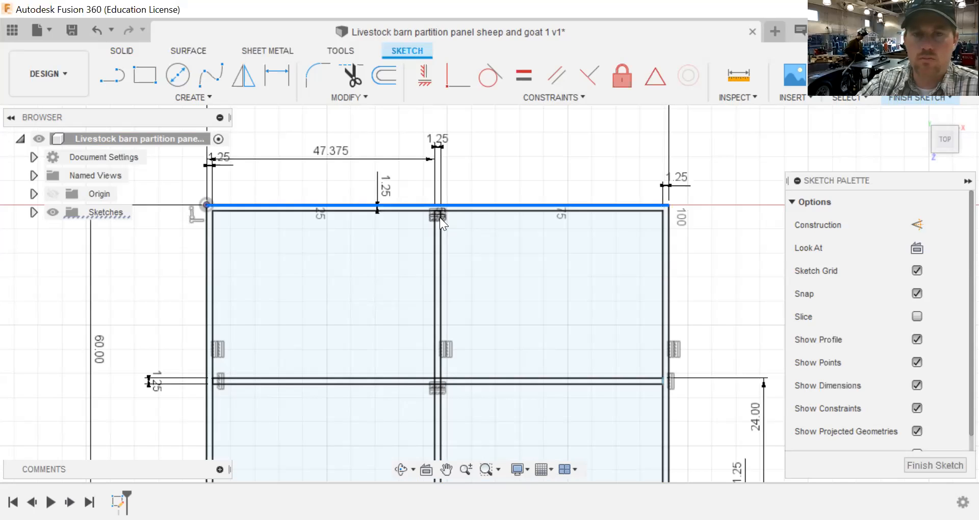
{"action": "key", "text": "m"}
{"action": "scroll", "coordinate": [439, 217], "scroll_direction": "down", "scroll_amount": 2}
{"action": "scroll", "coordinate": [438, 202], "scroll_direction": "up", "scroll_amount": 5}
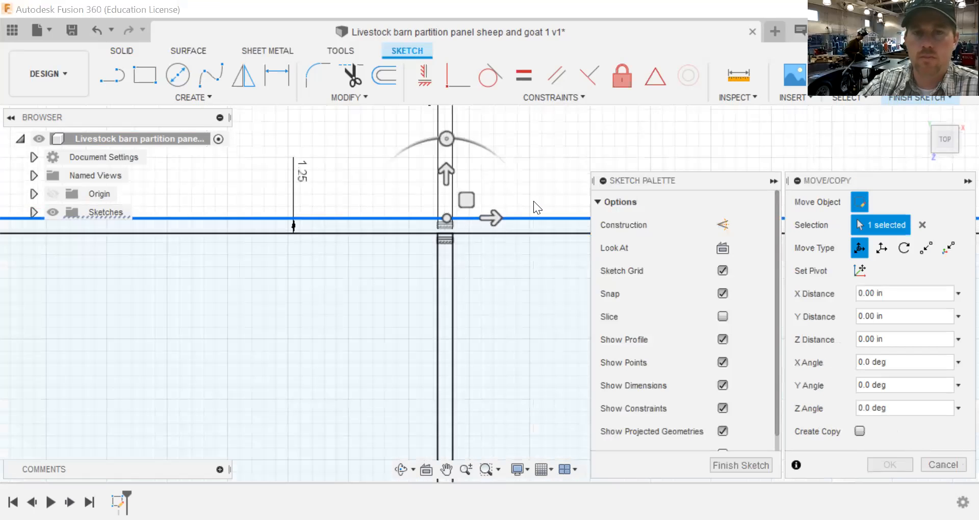
Finish the panel frame sketch.
{"action": "left_click", "coordinate": [743, 466]}
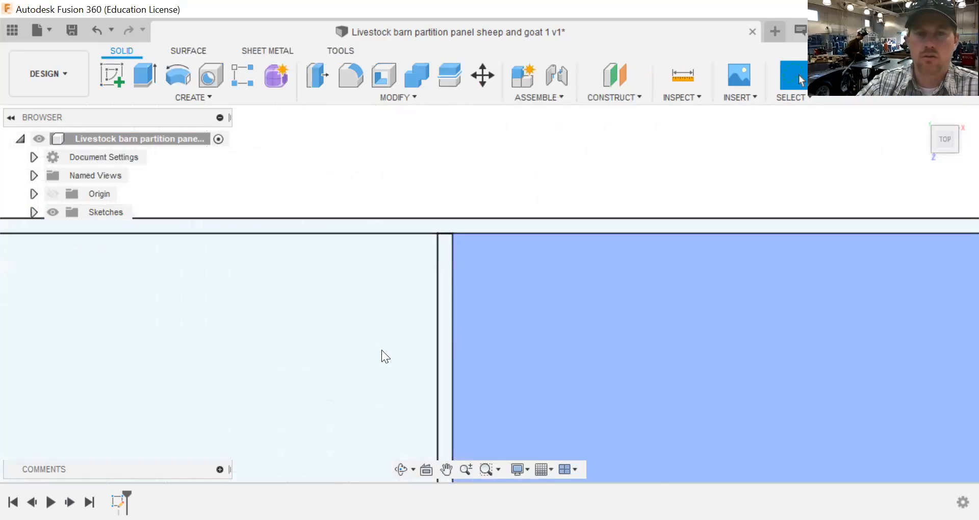
Extrude the outer frame, crossbar and upright profiles, including their intersection, 1.25 in to one side as a new body.
{"action": "scroll", "coordinate": [459, 374], "scroll_direction": "down", "scroll_amount": 3}
{"action": "scroll", "coordinate": [436, 395], "scroll_direction": "down", "scroll_amount": 2}
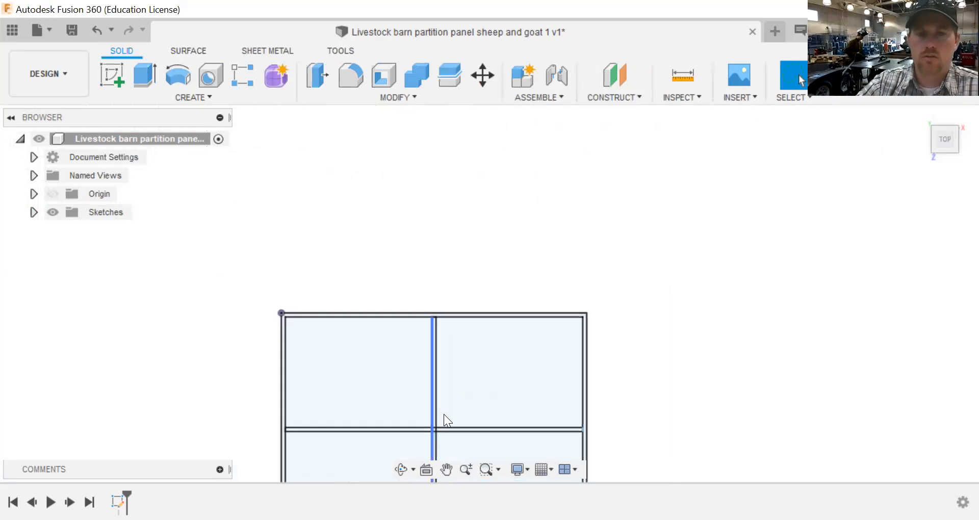
{"action": "scroll", "coordinate": [443, 414], "scroll_direction": "down", "scroll_amount": 2}
{"action": "scroll", "coordinate": [589, 410], "scroll_direction": "down", "scroll_amount": 2}
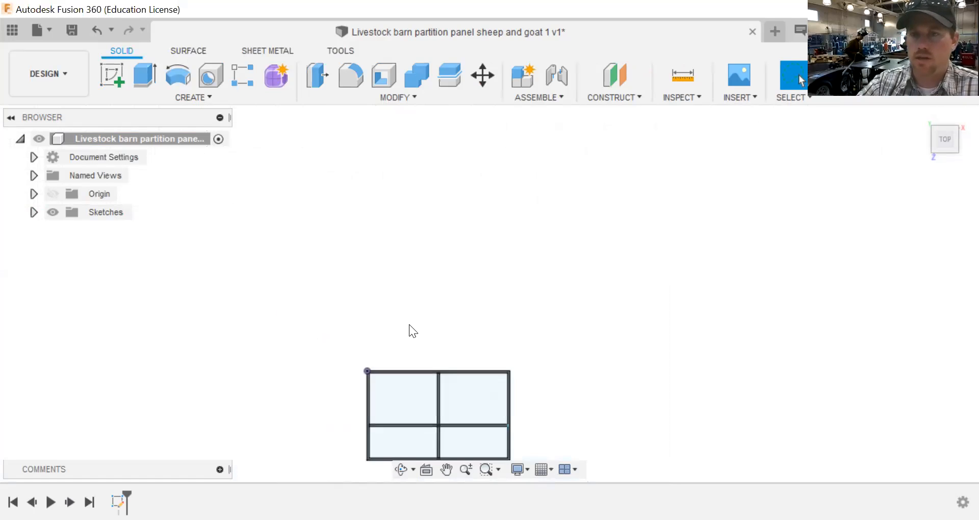
{"action": "key", "text": "e"}
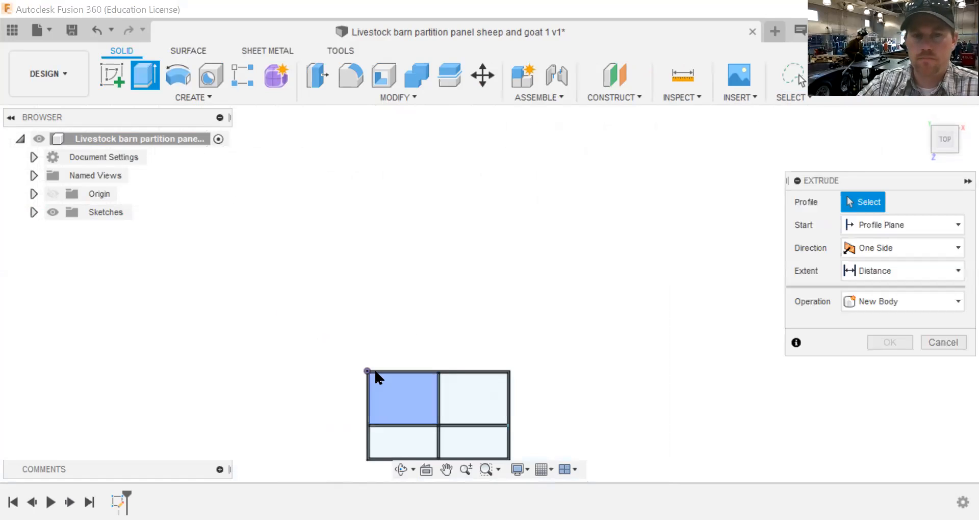
{"action": "scroll", "coordinate": [374, 365], "scroll_direction": "up", "scroll_amount": 4}
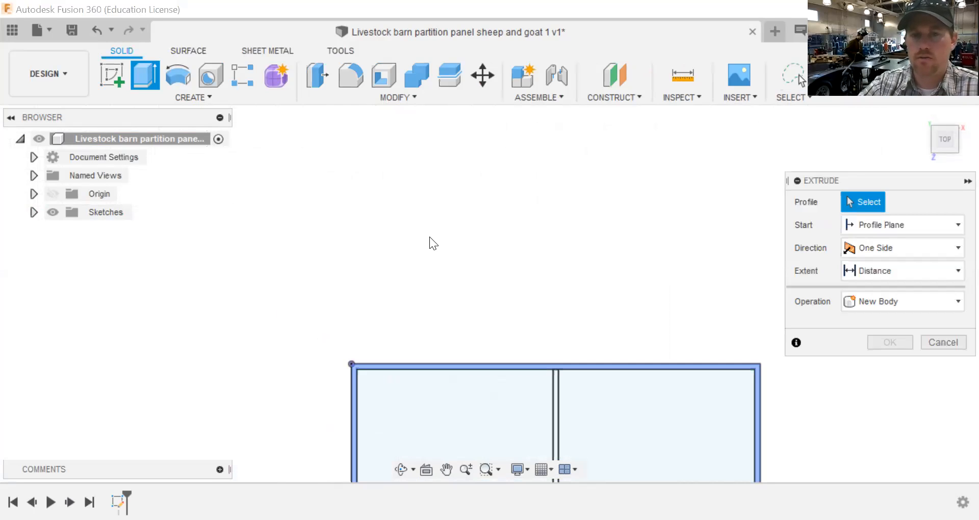
{"action": "left_click", "coordinate": [485, 366]}
{"action": "scroll", "coordinate": [523, 458], "scroll_direction": "down", "scroll_amount": 5}
{"action": "scroll", "coordinate": [311, 209], "scroll_direction": "down", "scroll_amount": 2}
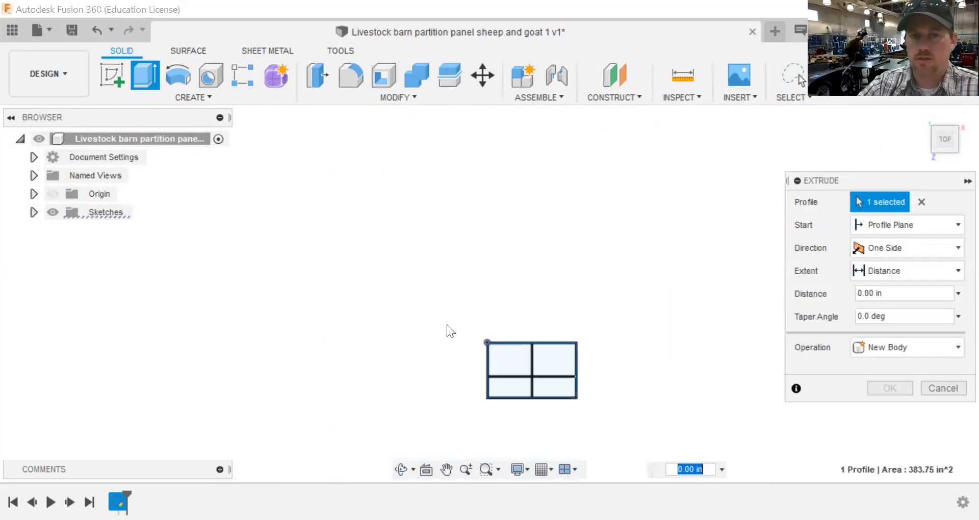
{"action": "scroll", "coordinate": [442, 319], "scroll_direction": "up", "scroll_amount": 7}
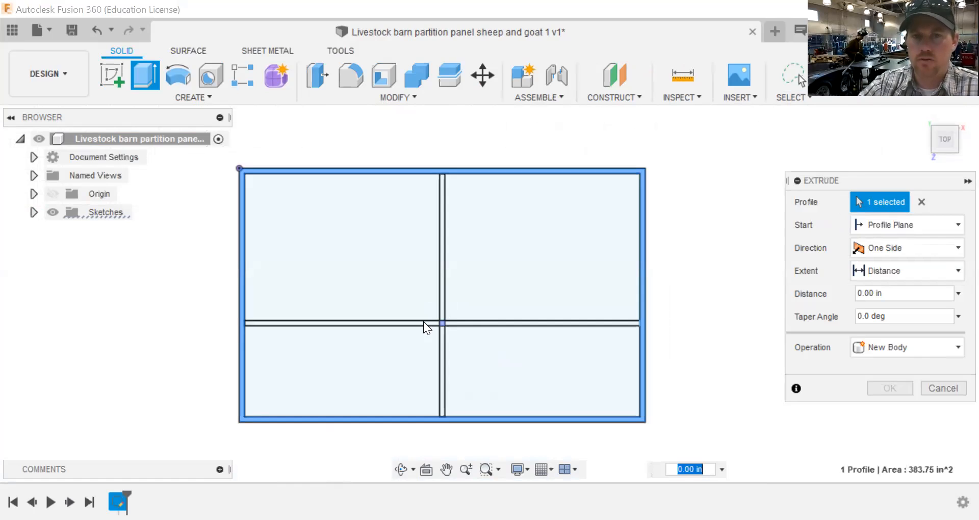
{"action": "type", "text": "1"}
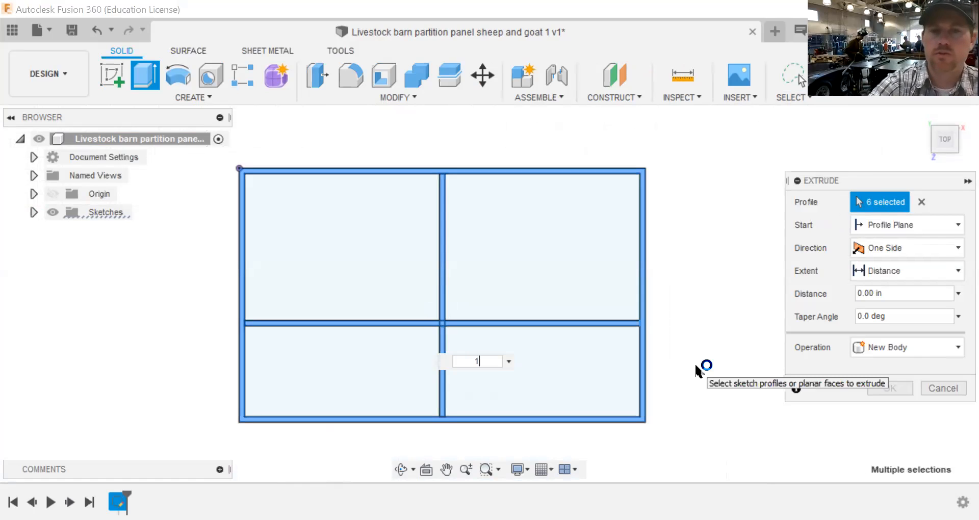
{"action": "type", "text": ".25"}
{"action": "key", "text": "Return"}
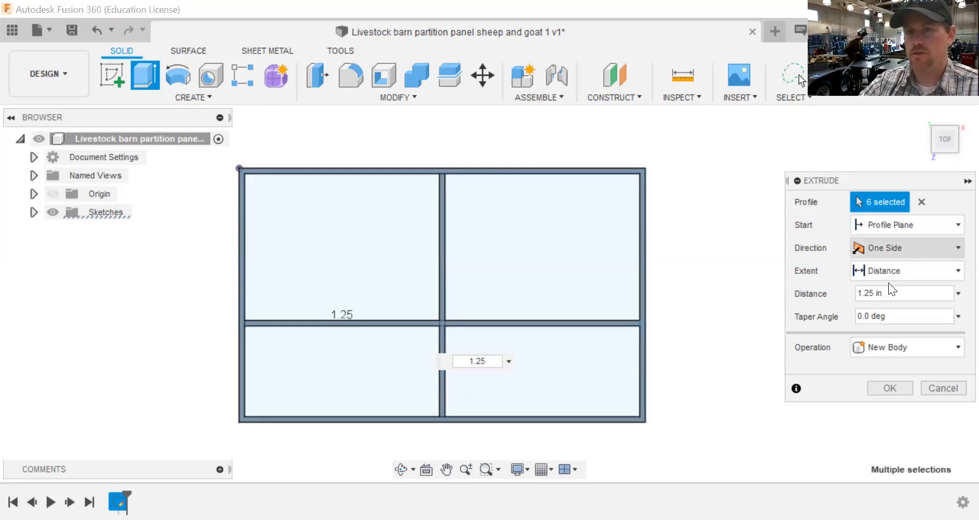
{"action": "left_click", "coordinate": [887, 389]}
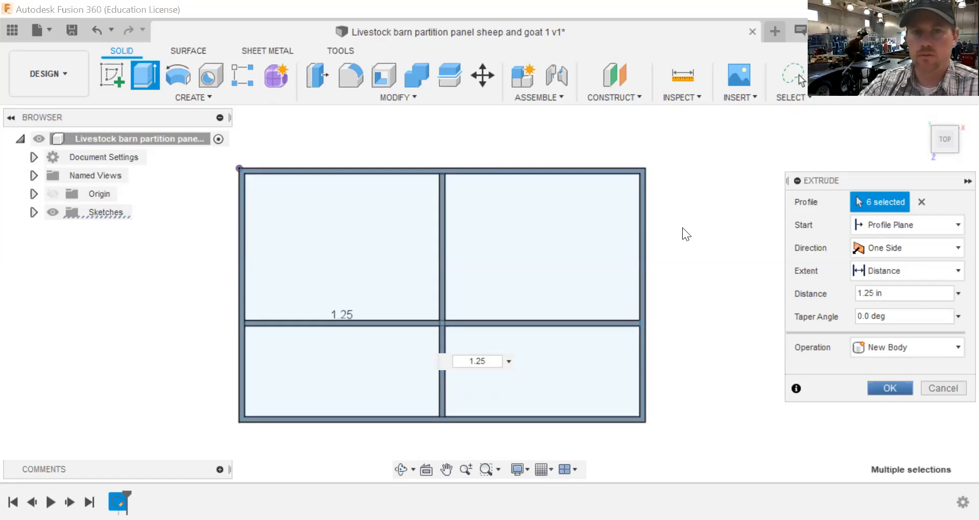
Examine the extruded panel from several angles, from the home view and from the top.
{"action": "middle_click_drag", "start_coordinate": [633, 247], "coordinate": [601, 283], "text": "shift"}
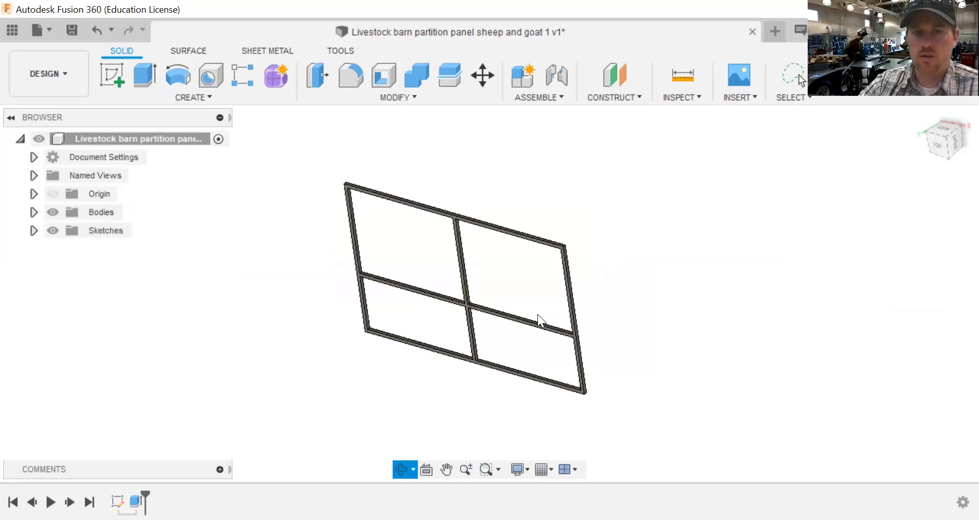
{"action": "scroll", "coordinate": [537, 315], "scroll_direction": "up", "scroll_amount": 5}
{"action": "middle_click_drag", "start_coordinate": [541, 268], "coordinate": [518, 275], "text": "shift"}
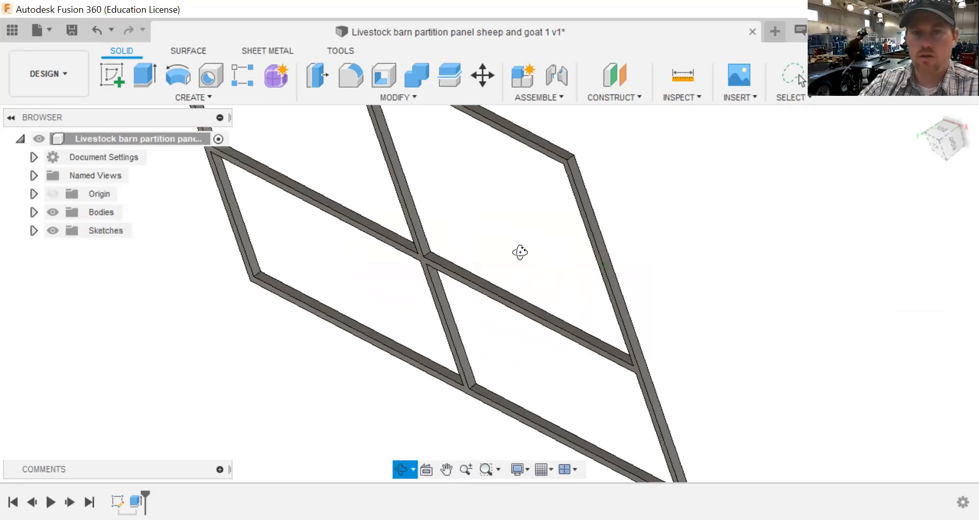
{"action": "middle_click_drag", "start_coordinate": [561, 244], "coordinate": [668, 236], "text": "shift"}
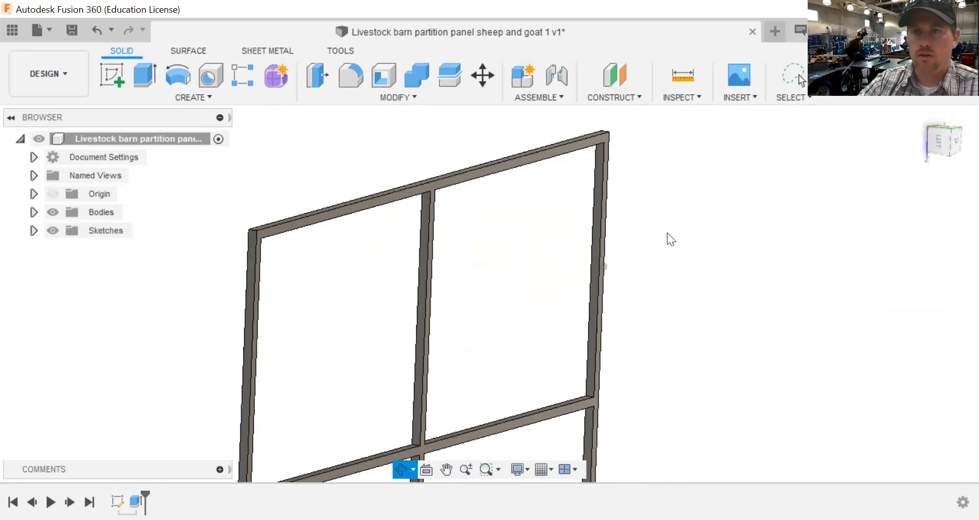
{"action": "left_click", "coordinate": [954, 141]}
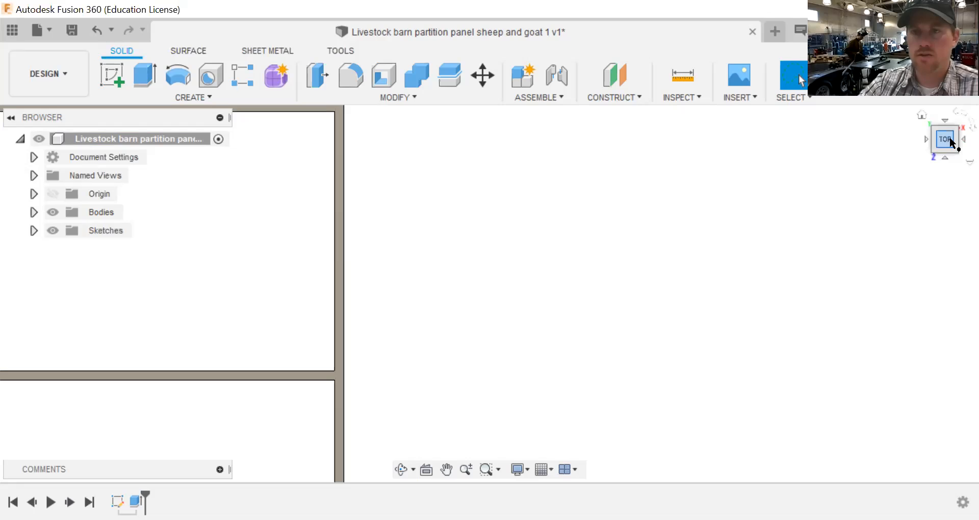
{"action": "left_click", "coordinate": [917, 115]}
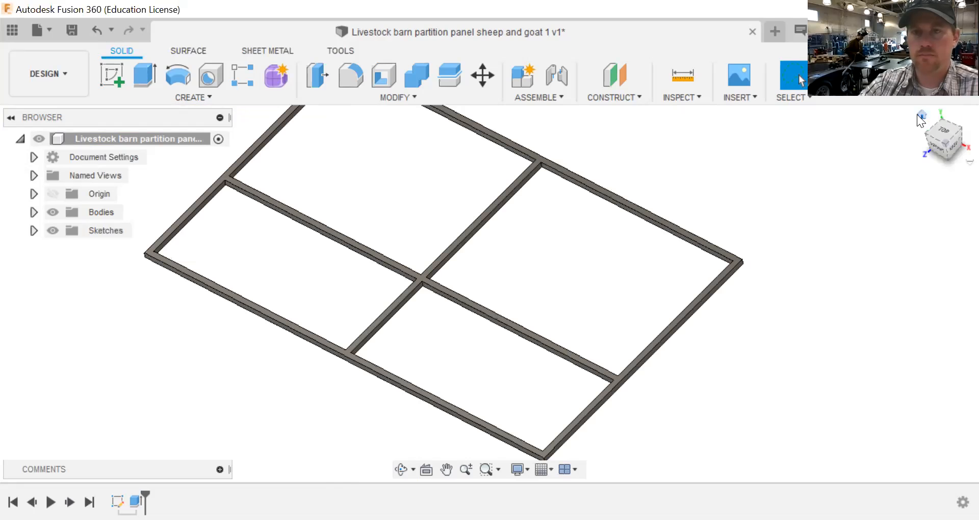
{"action": "left_click", "coordinate": [944, 127]}
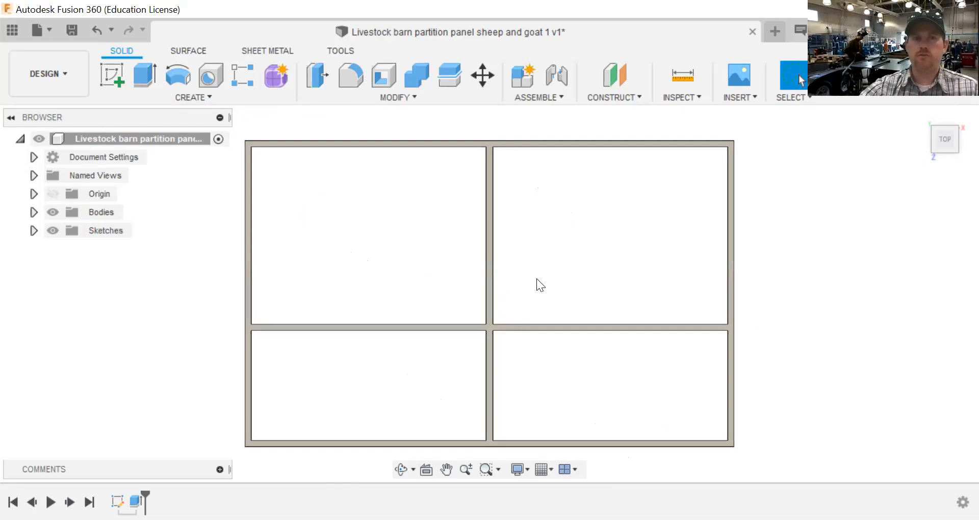
Set up a new drawing from the design, including the full assembly, with sheet size A (8.5in x 11in).
{"action": "left_click", "coordinate": [59, 75]}
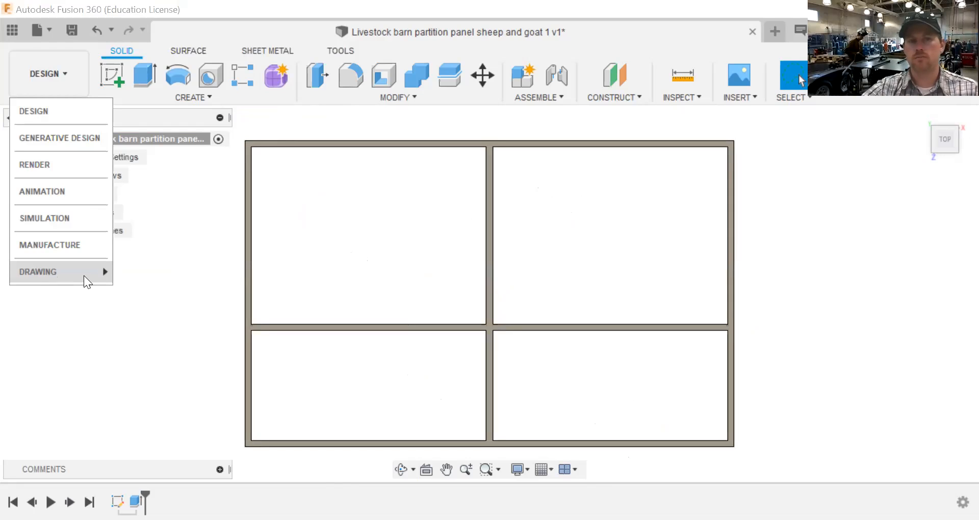
{"action": "mouse_move", "coordinate": [152, 270]}
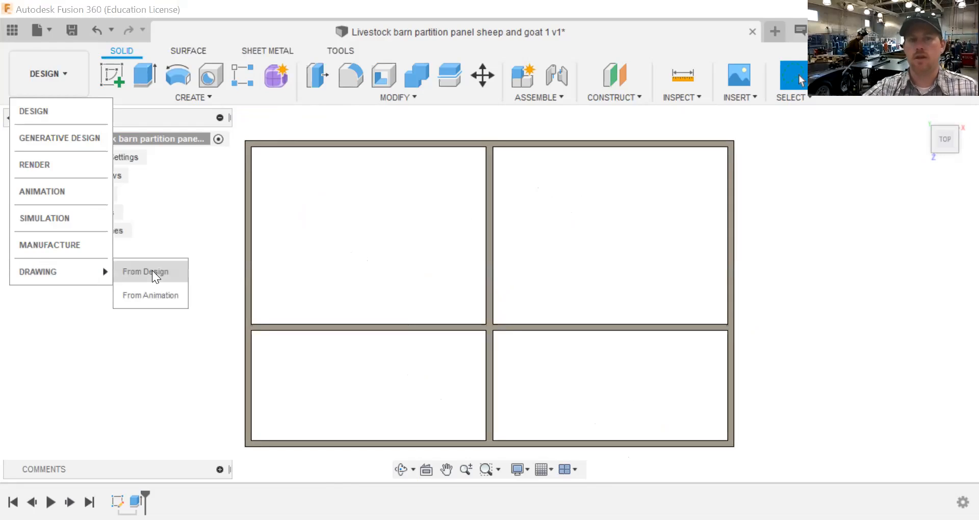
{"action": "left_click", "coordinate": [164, 270]}
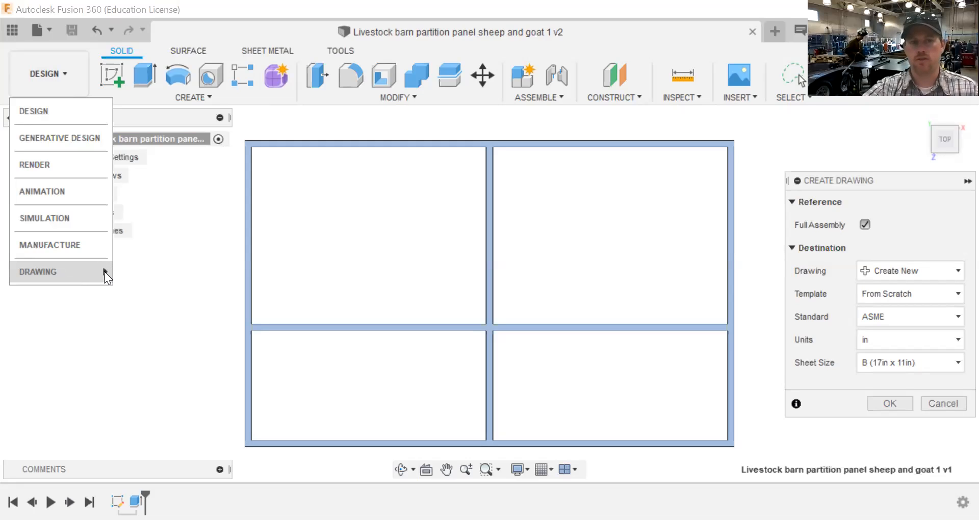
{"action": "left_click", "coordinate": [103, 272]}
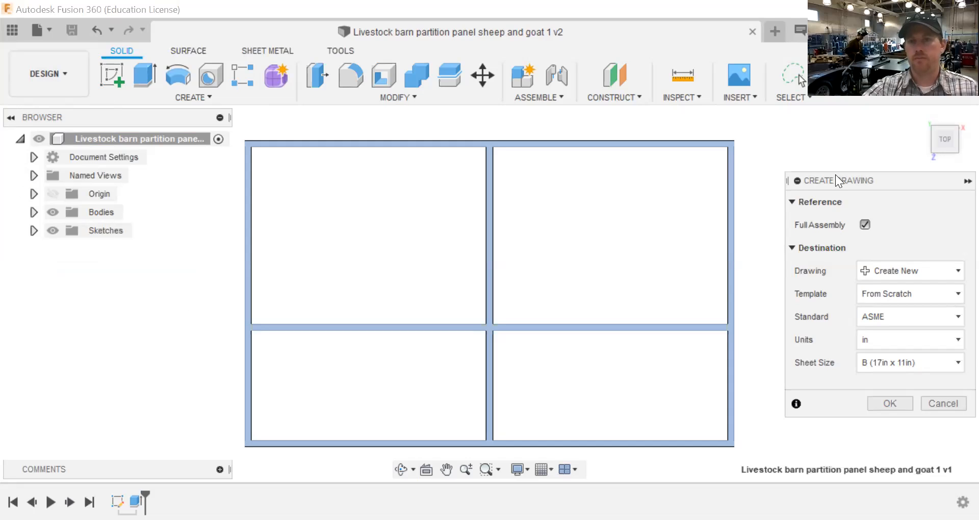
{"action": "left_click_drag", "start_coordinate": [836, 175], "coordinate": [548, 195]}
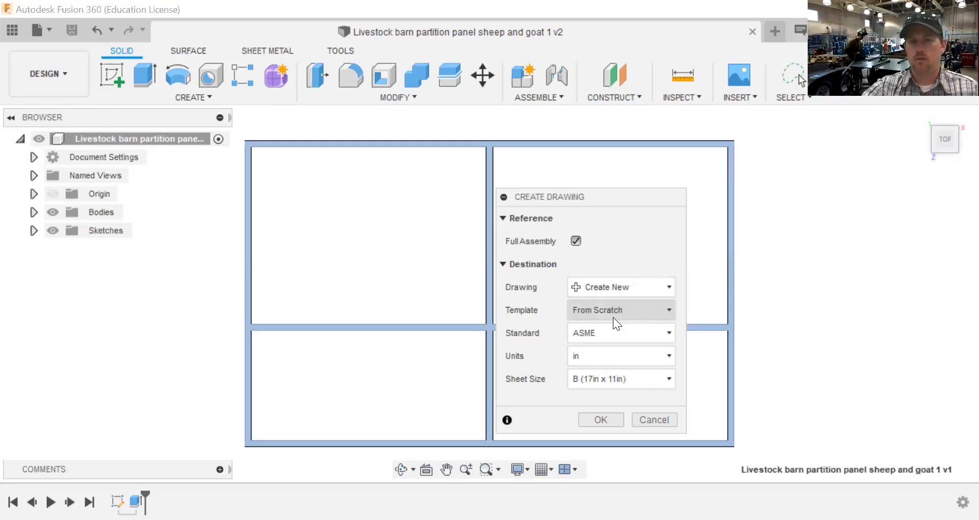
{"action": "left_click", "coordinate": [611, 302]}
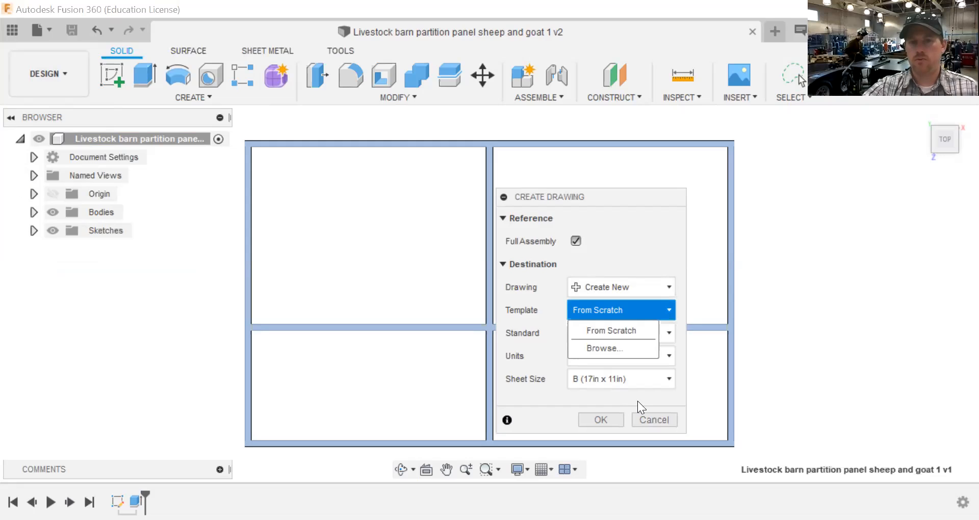
{"action": "left_click", "coordinate": [637, 380]}
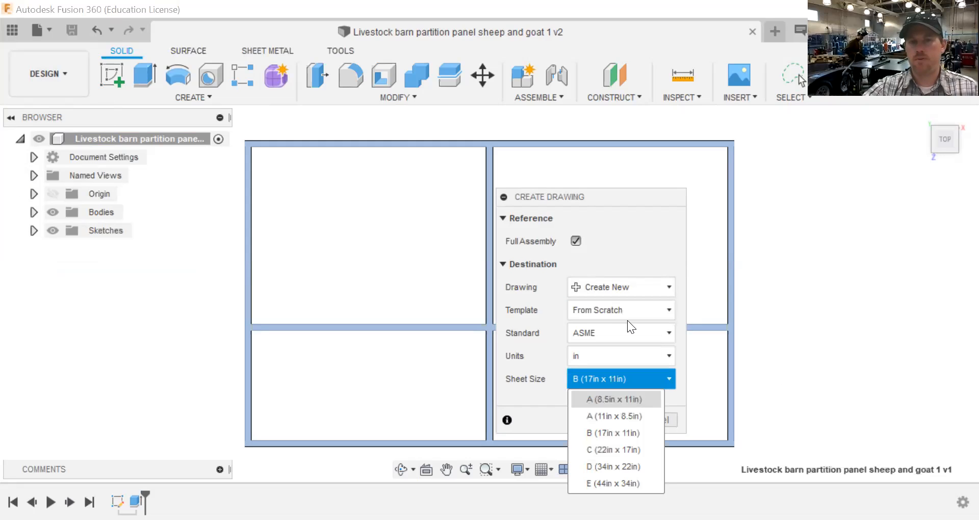
{"action": "key", "text": "Return"}
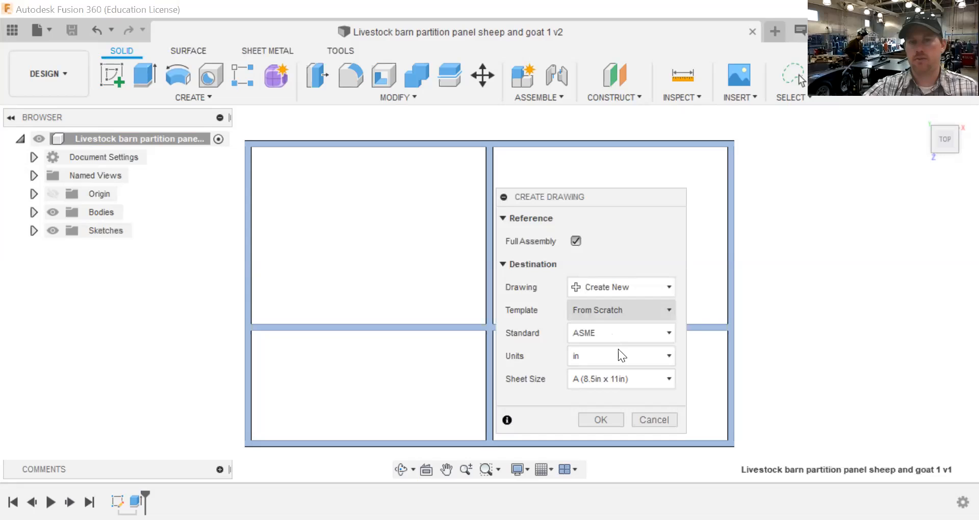
{"action": "left_click", "coordinate": [287, 197]}
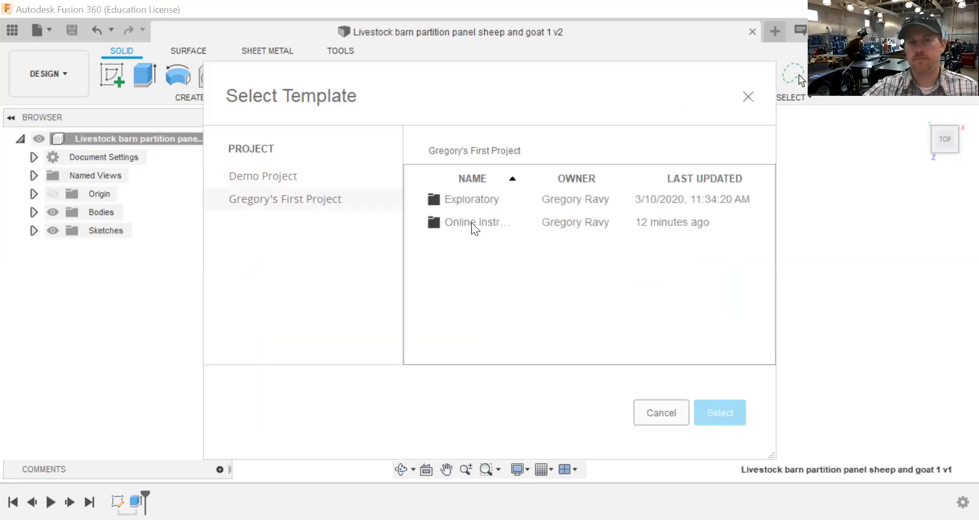
{"action": "left_click", "coordinate": [473, 196]}
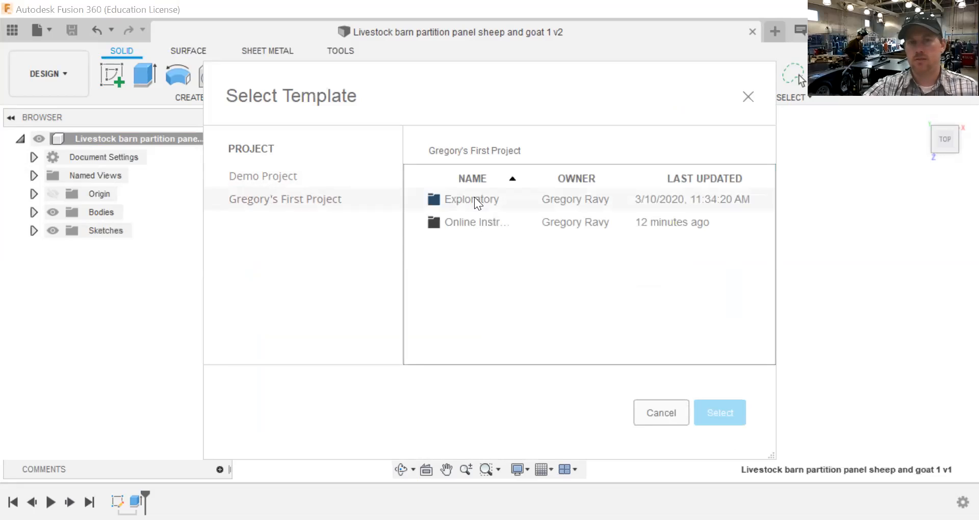
{"action": "double_click", "coordinate": [474, 197]}
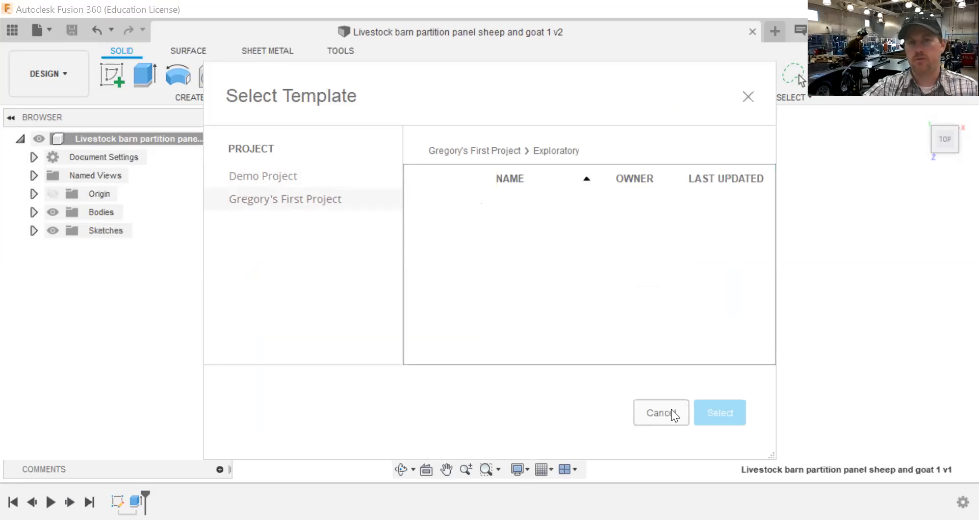
Create the drawing and place a front base view at 1:30 scale in the sheet's lower-left area, just above the title block.
{"action": "left_click", "coordinate": [609, 416]}
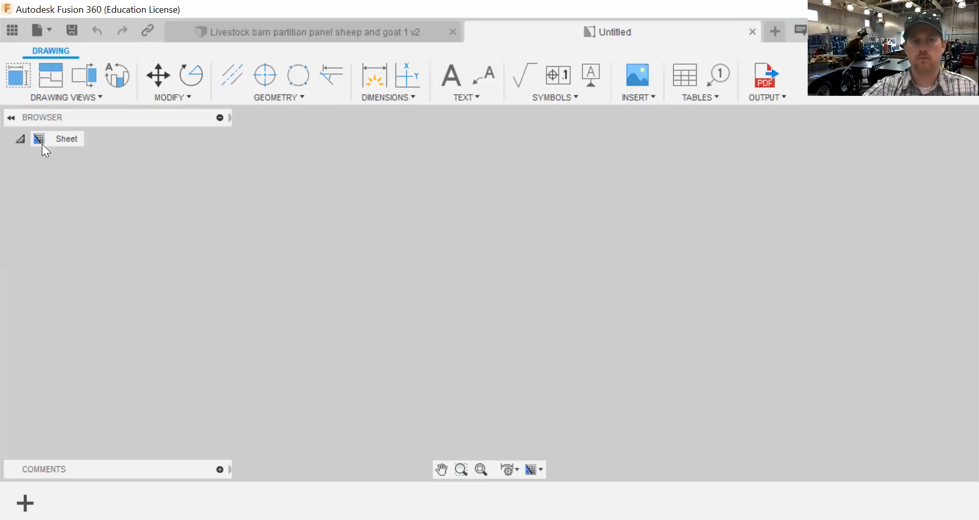
{"action": "left_click", "coordinate": [51, 76]}
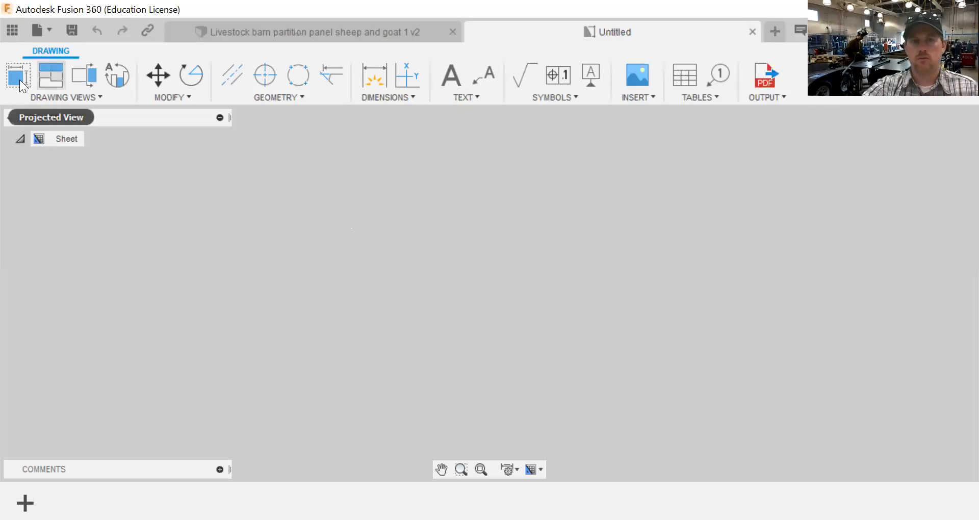
{"action": "left_click", "coordinate": [23, 84]}
{"action": "left_click", "coordinate": [54, 82]}
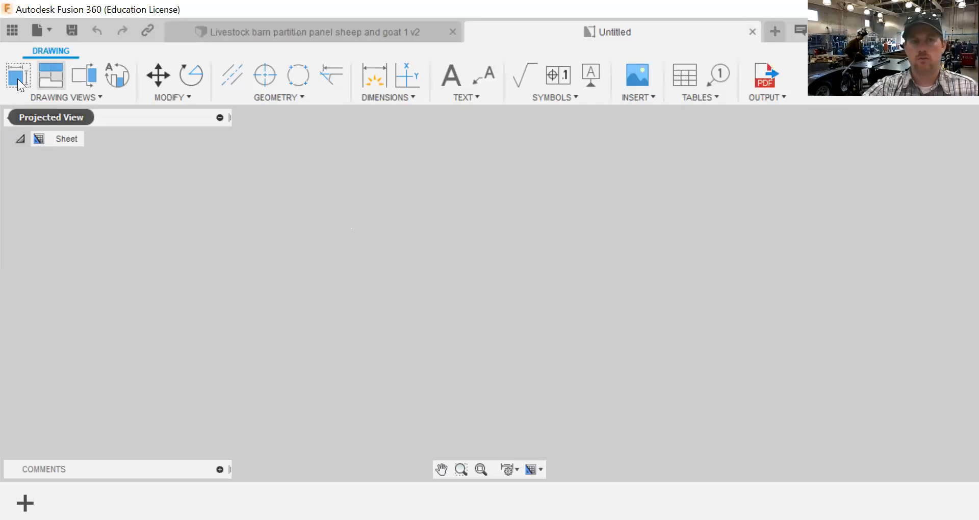
{"action": "left_click", "coordinate": [20, 83]}
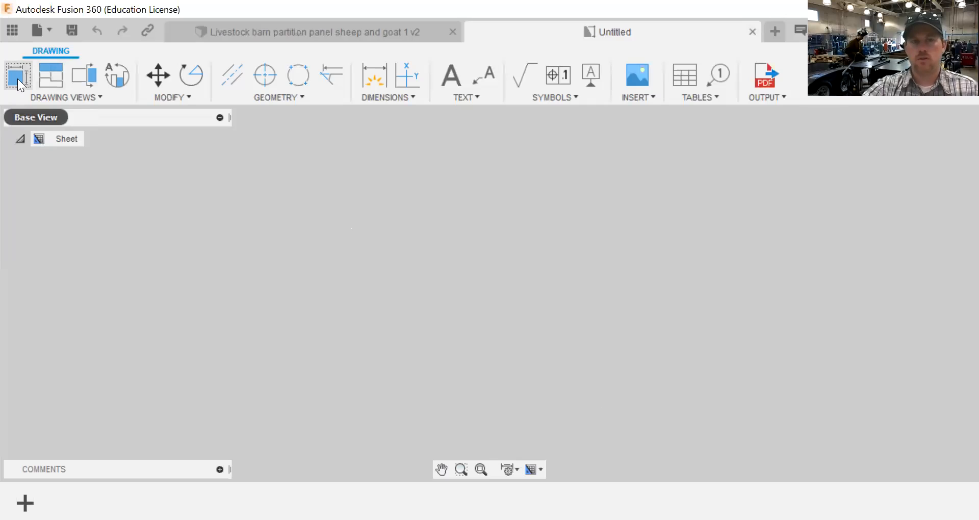
{"action": "key", "text": "Escape"}
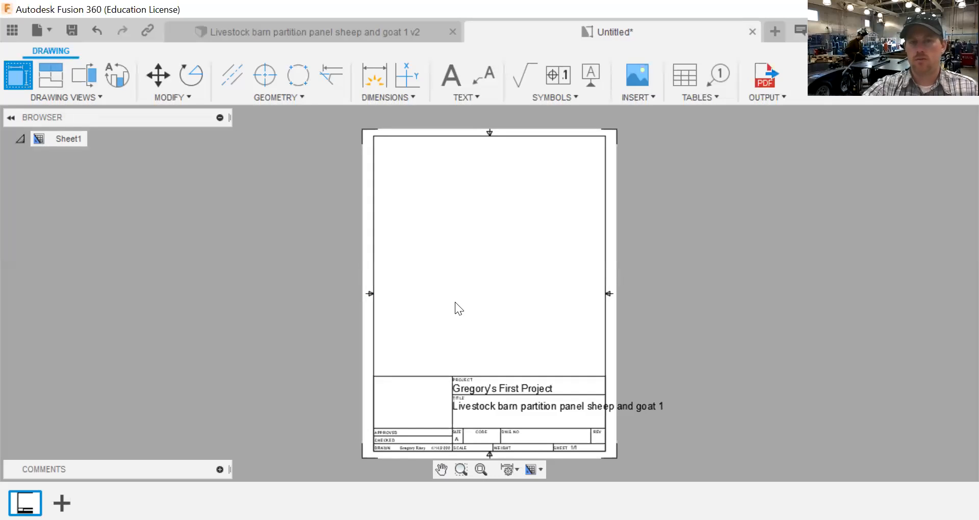
{"action": "left_click", "coordinate": [437, 362]}
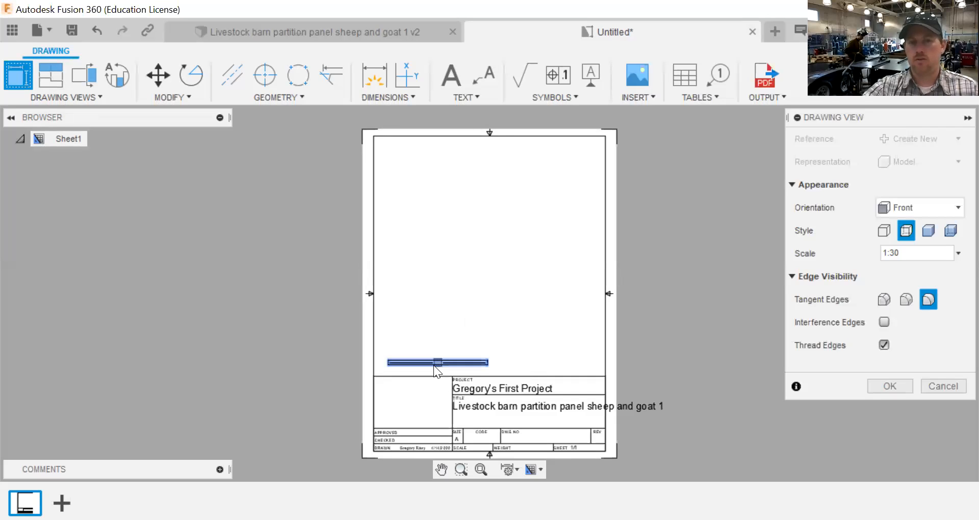
Add projected views from the base view: one above it, one to its right, and an isometric view in the sheet's upper-right area.
{"action": "left_click", "coordinate": [55, 83]}
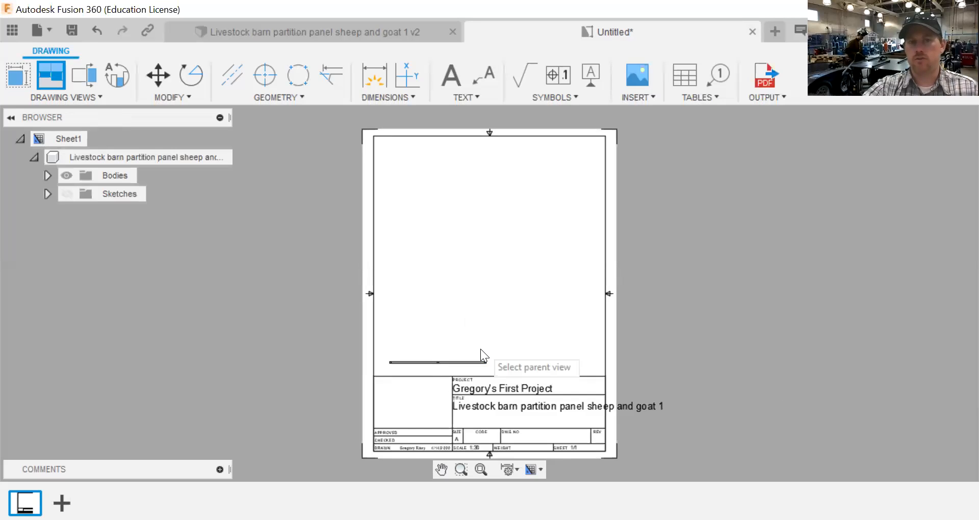
{"action": "left_click", "coordinate": [454, 366]}
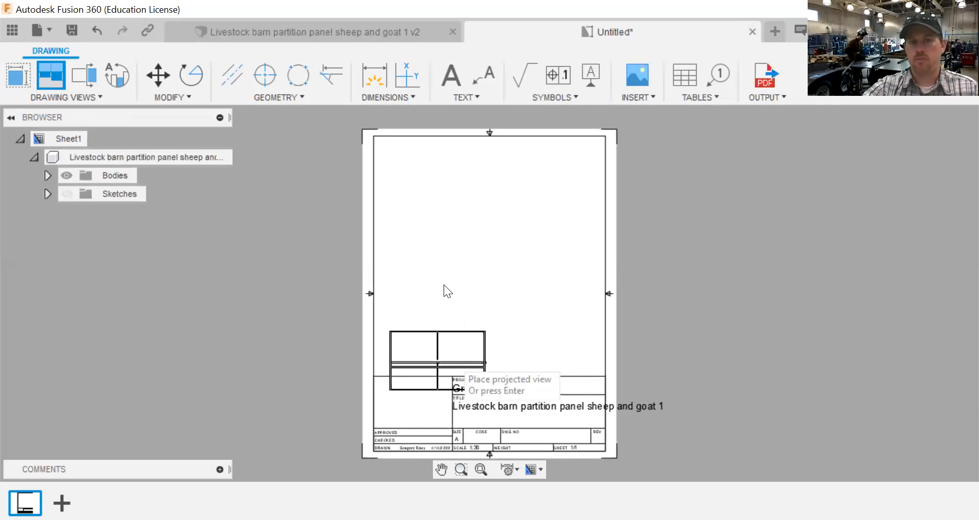
{"action": "left_click", "coordinate": [543, 298]}
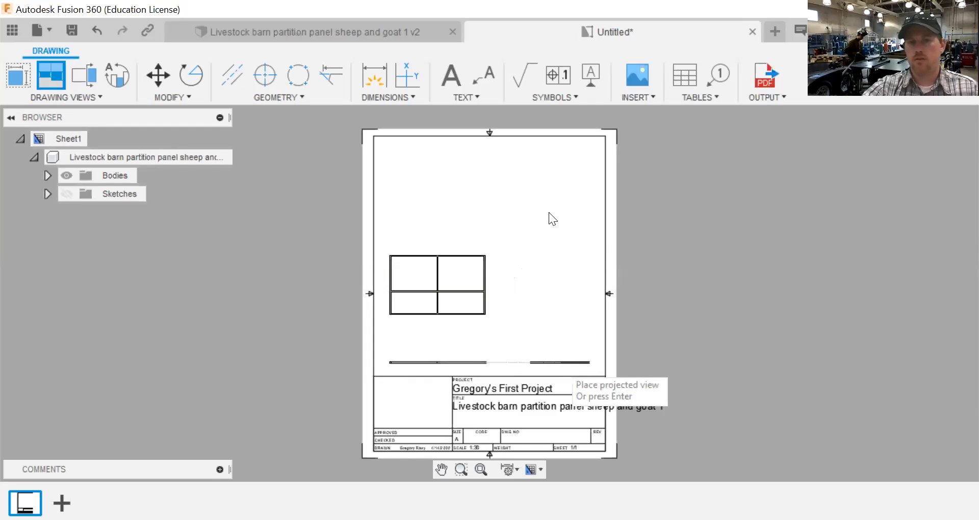
{"action": "left_click", "coordinate": [540, 245]}
{"action": "key", "text": "Return"}
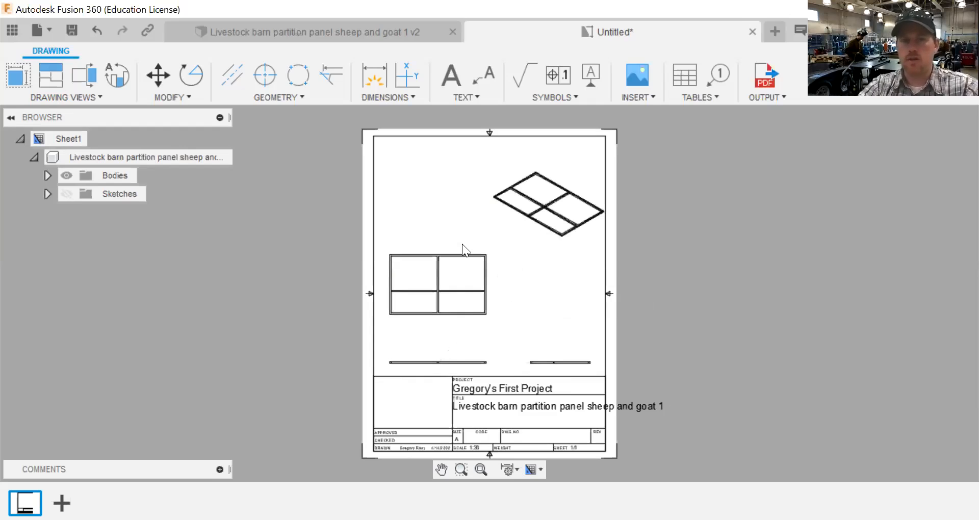
Dimension the panel's overall width above the full-face projected view and its overall height to the right of that view.
{"action": "left_click", "coordinate": [437, 295]}
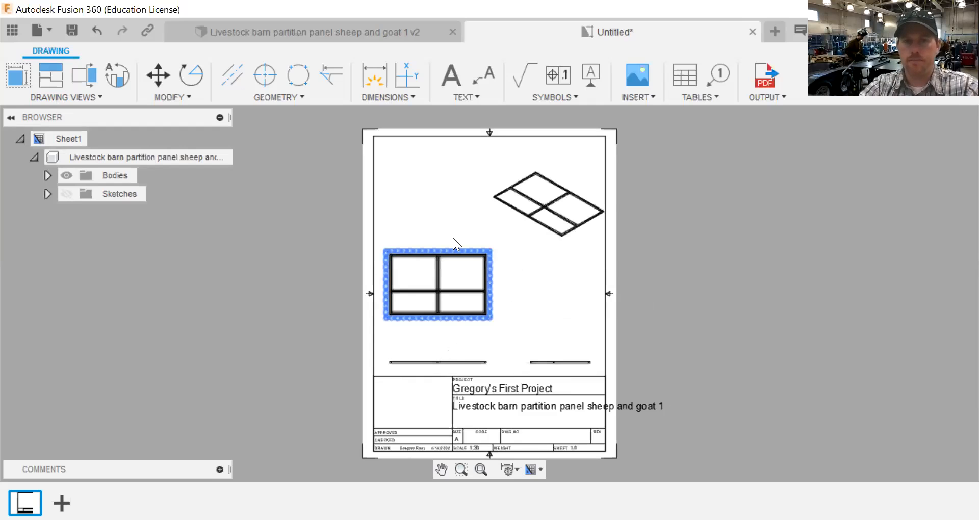
{"action": "scroll", "coordinate": [441, 293], "scroll_direction": "up", "scroll_amount": 2}
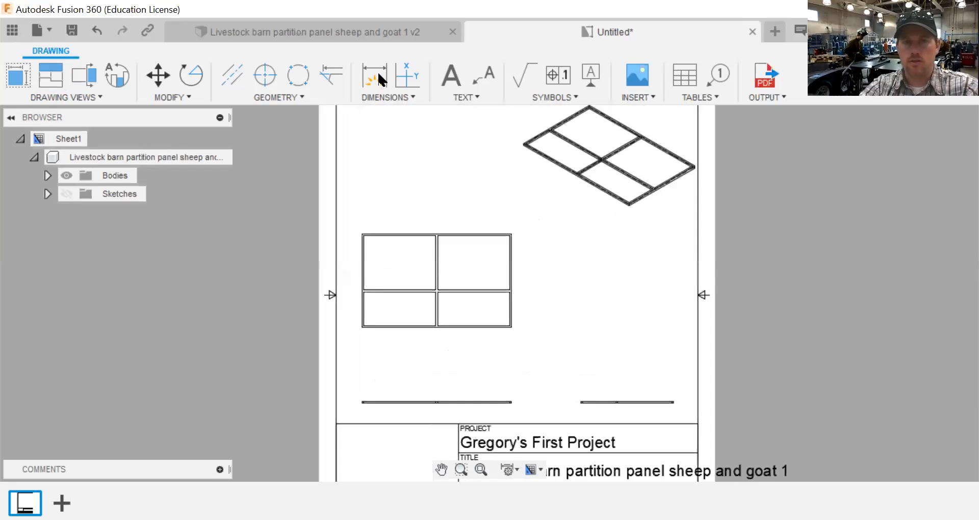
{"action": "left_click", "coordinate": [379, 79]}
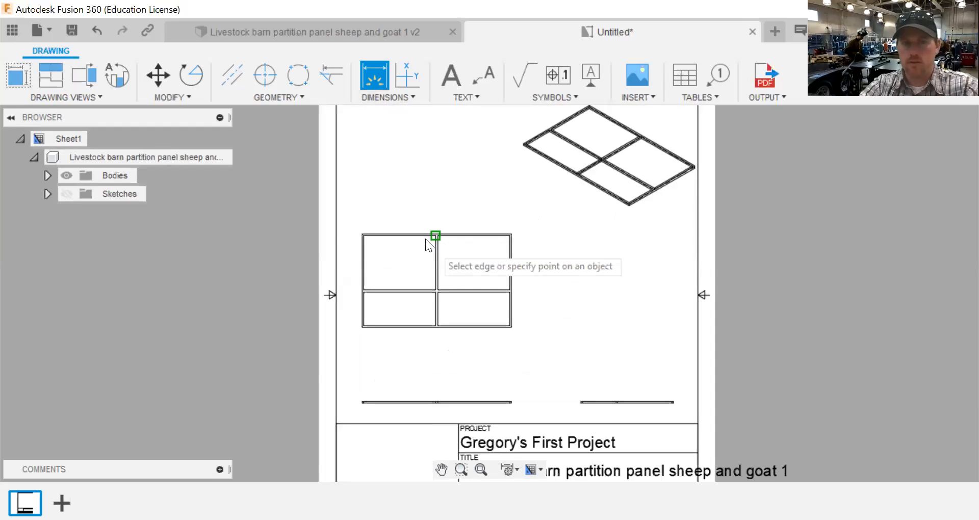
{"action": "scroll", "coordinate": [455, 261], "scroll_direction": "up", "scroll_amount": 5}
{"action": "left_click", "coordinate": [416, 216]}
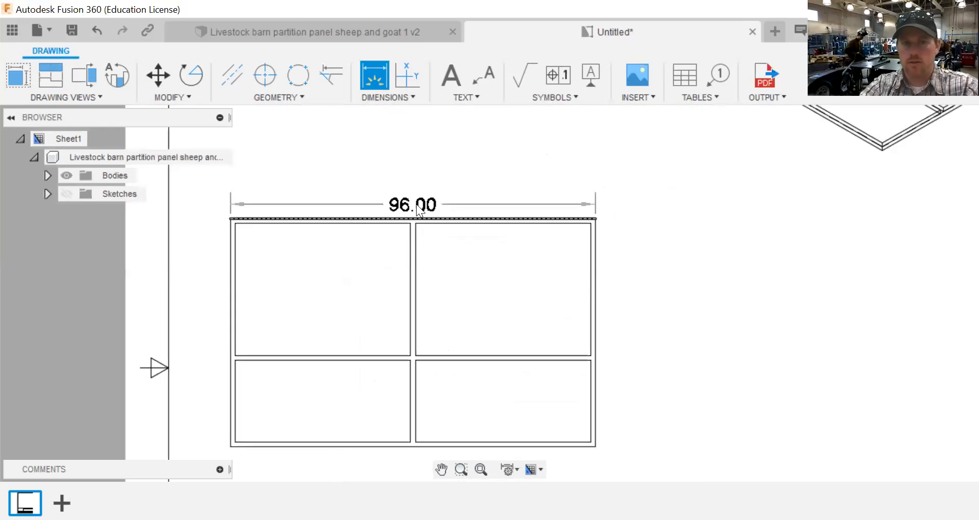
{"action": "left_click", "coordinate": [406, 147]}
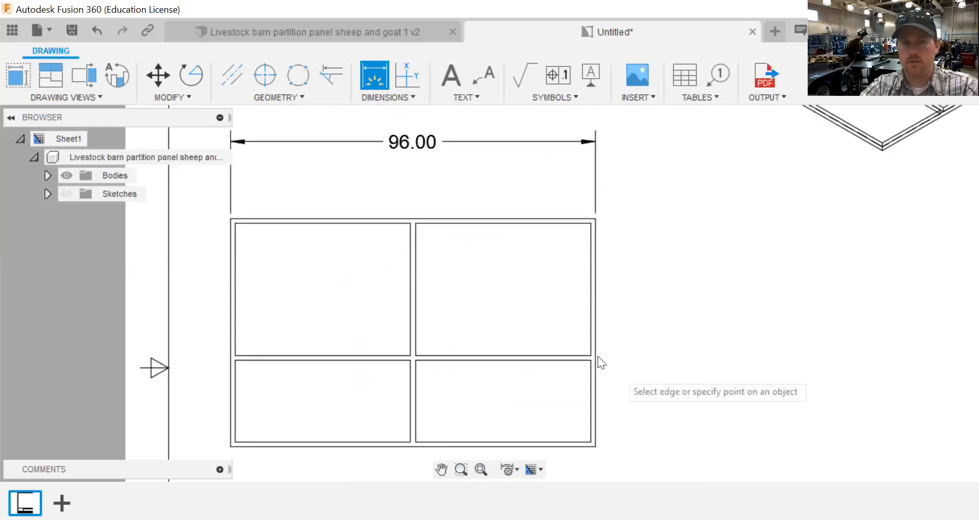
{"action": "left_click", "coordinate": [596, 352]}
{"action": "left_click", "coordinate": [672, 353]}
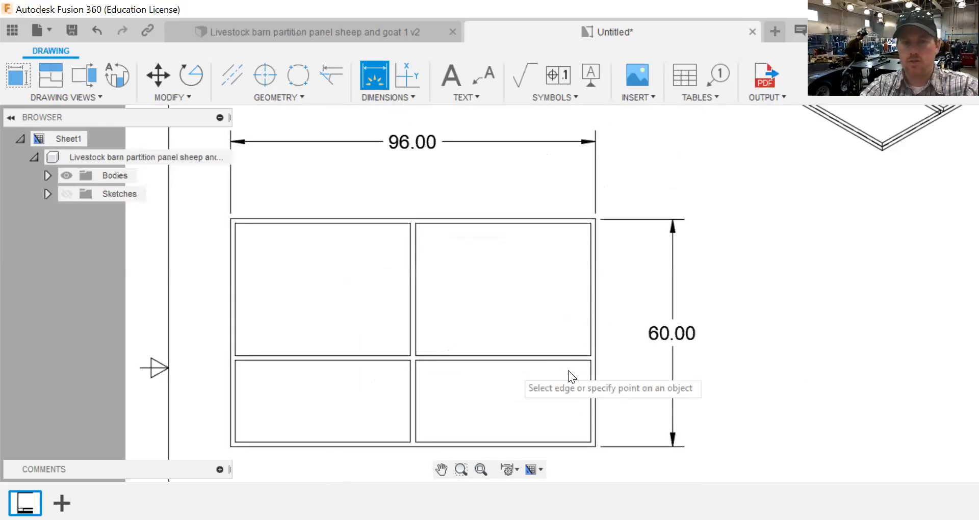
Dimension the crossbar's height from the panel's bottom edge and the inside heights of the lower and upper openings beside the upright.
{"action": "left_click", "coordinate": [567, 356]}
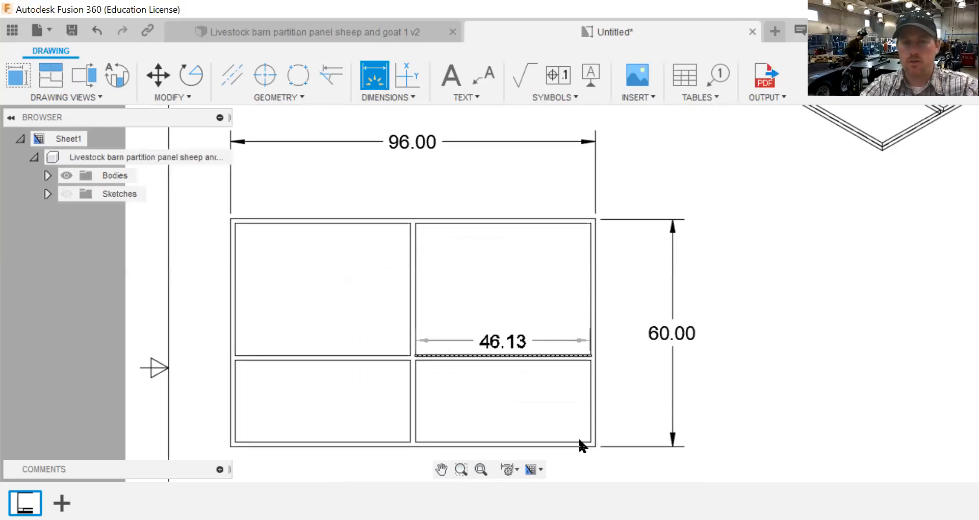
{"action": "left_click", "coordinate": [590, 404]}
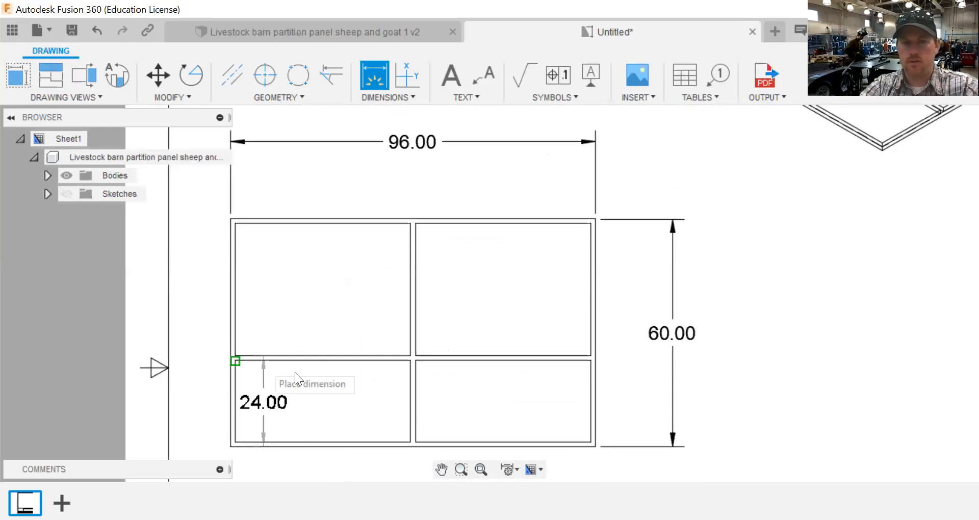
{"action": "left_click", "coordinate": [313, 373]}
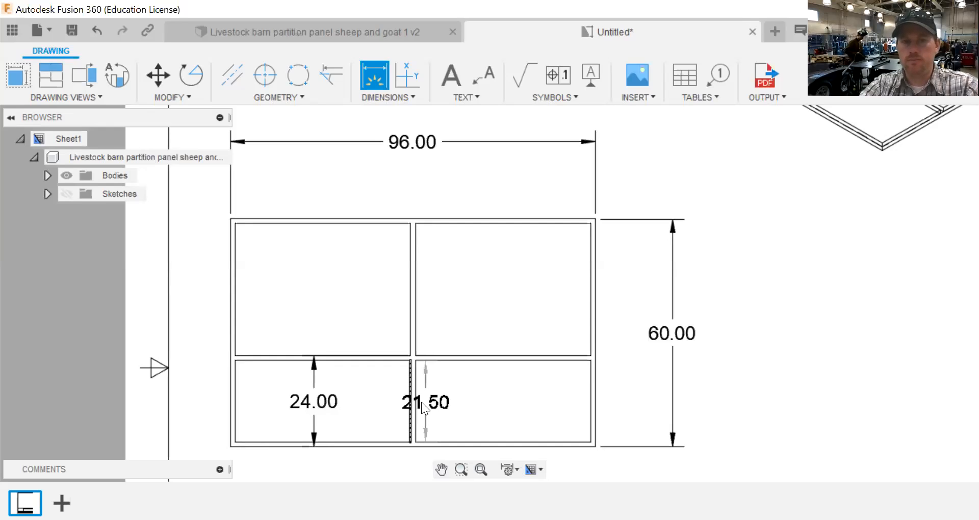
{"action": "left_click", "coordinate": [417, 308]}
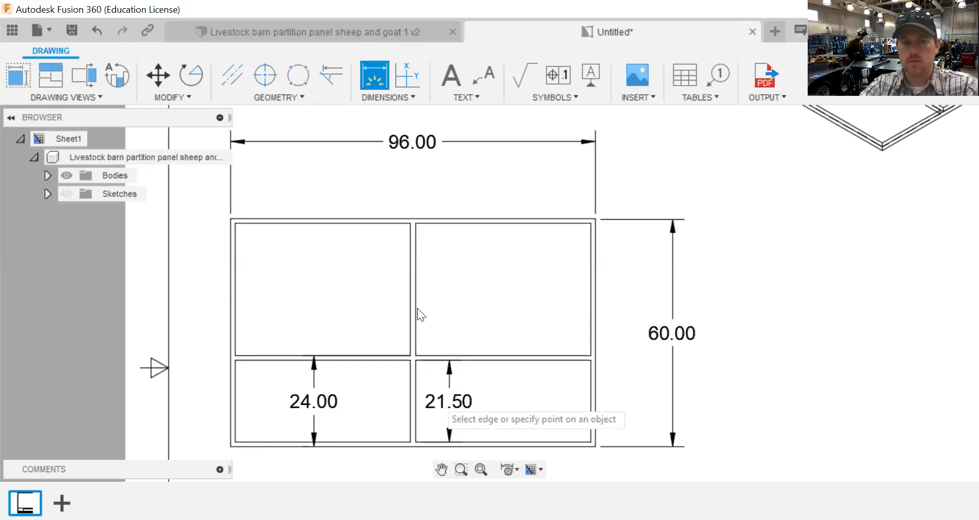
{"action": "left_click", "coordinate": [453, 314]}
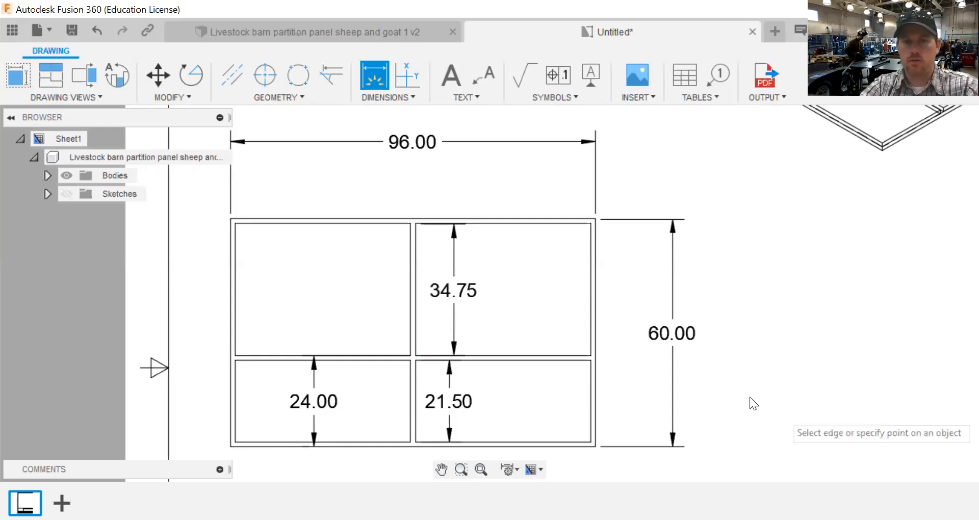
Save the drawing as "Livestock barn partition panel sheep and goat 1 Drawing" in the Online Instruction folder.
{"action": "scroll", "coordinate": [749, 397], "scroll_direction": "up", "scroll_amount": 1}
{"action": "scroll", "coordinate": [517, 201], "scroll_direction": "down", "scroll_amount": 4}
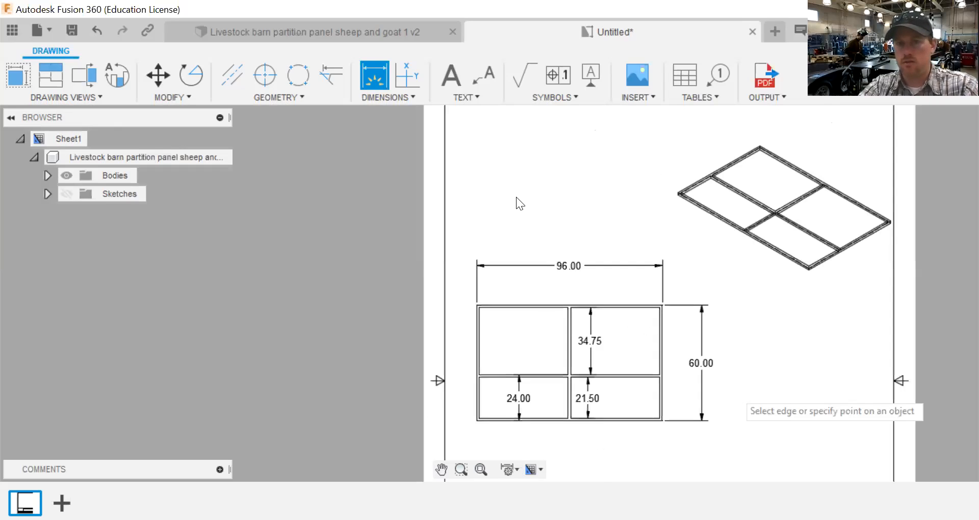
{"action": "scroll", "coordinate": [551, 248], "scroll_direction": "down", "scroll_amount": 2}
{"action": "scroll", "coordinate": [533, 266], "scroll_direction": "down", "scroll_amount": 1}
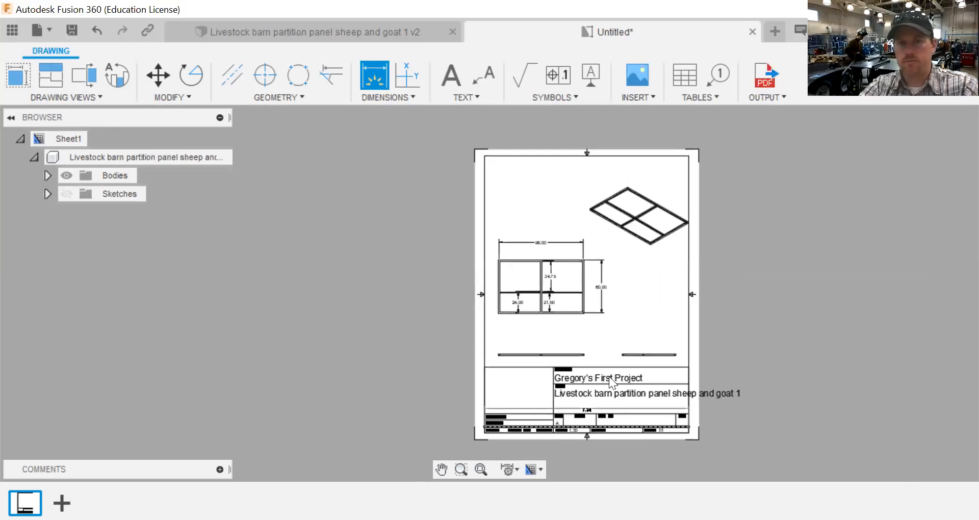
{"action": "scroll", "coordinate": [609, 376], "scroll_direction": "up", "scroll_amount": 1}
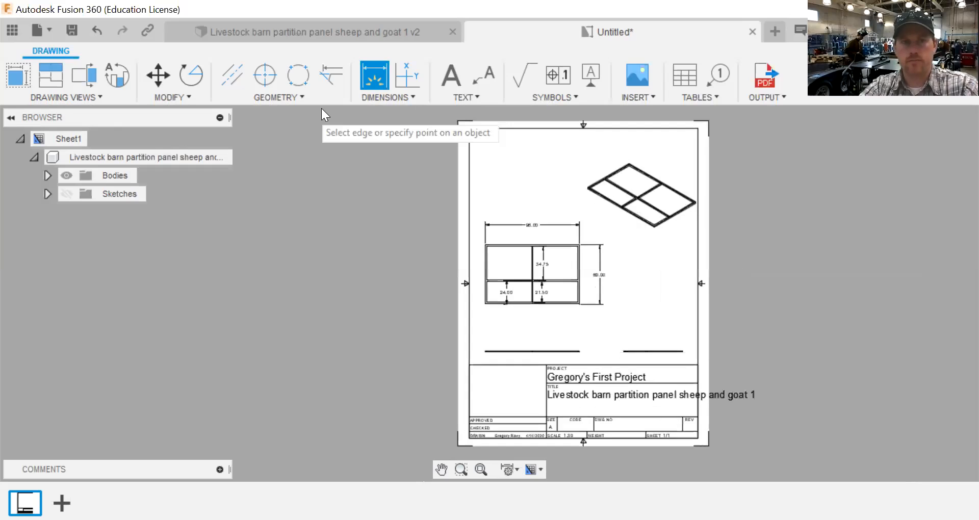
{"action": "left_click", "coordinate": [72, 30]}
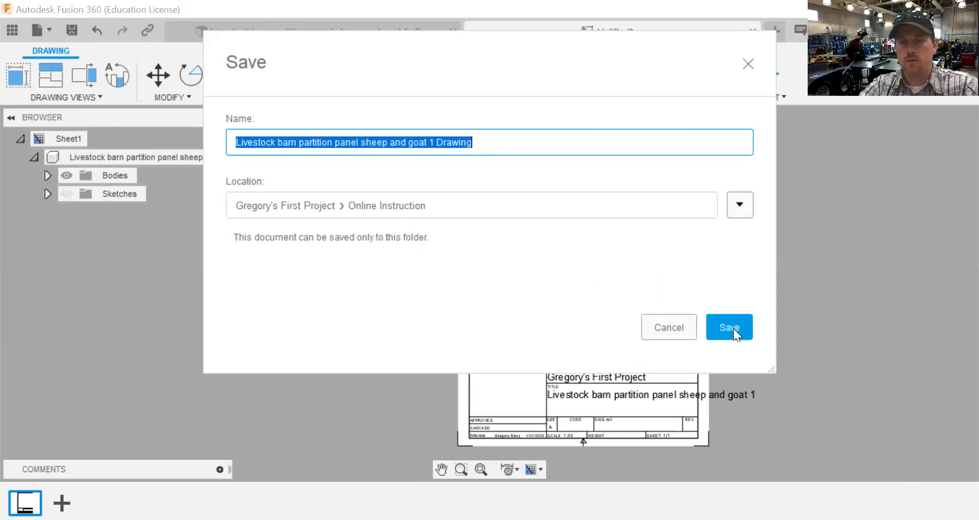
{"action": "key", "text": "Return"}
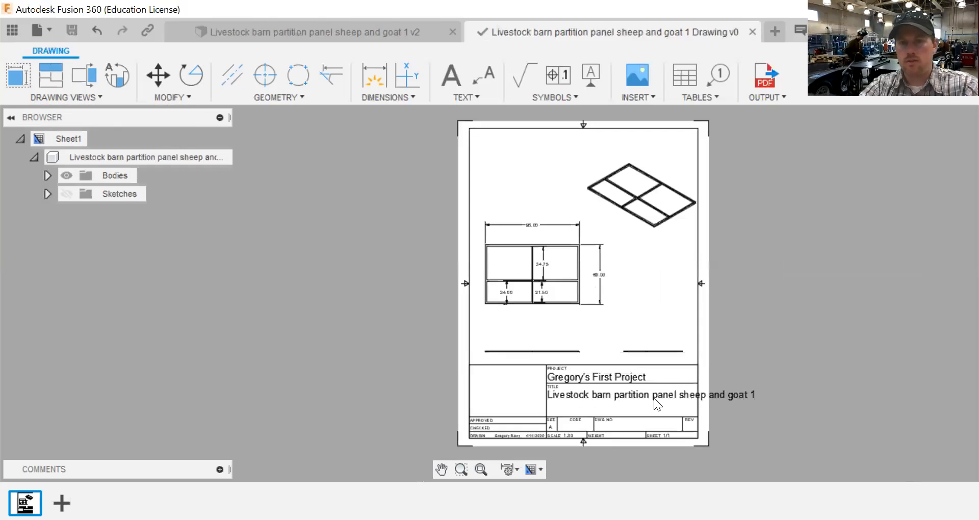
Add a new title block based on the default one and open its attributes for editing.
{"action": "double_click", "coordinate": [699, 367]}
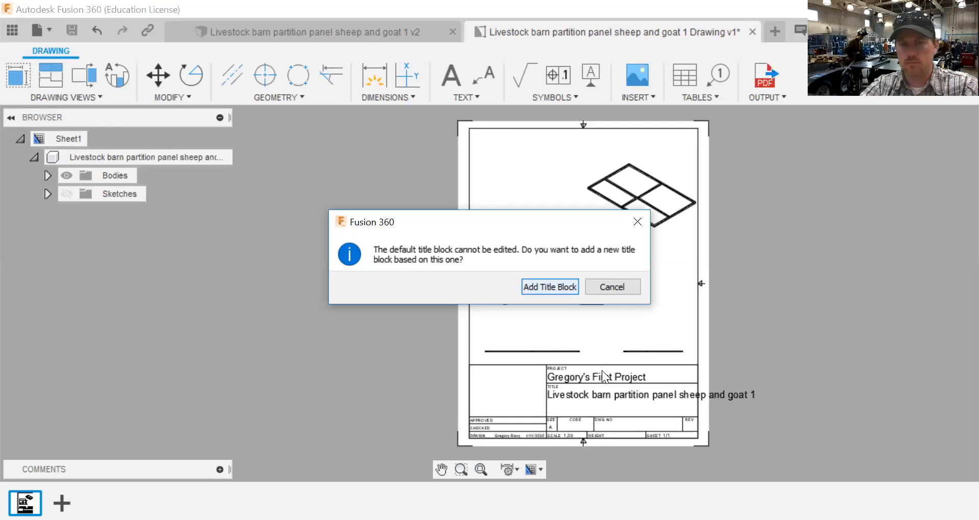
{"action": "key", "text": "Return"}
{"action": "double_click", "coordinate": [631, 388]}
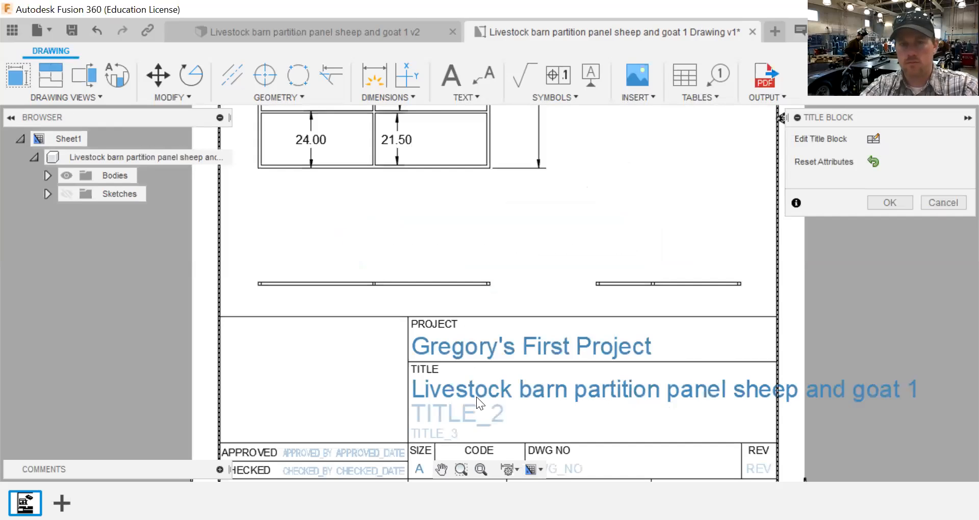
Try to edit the main title and the TITLE_2 line in the title block.
{"action": "double_click", "coordinate": [463, 394]}
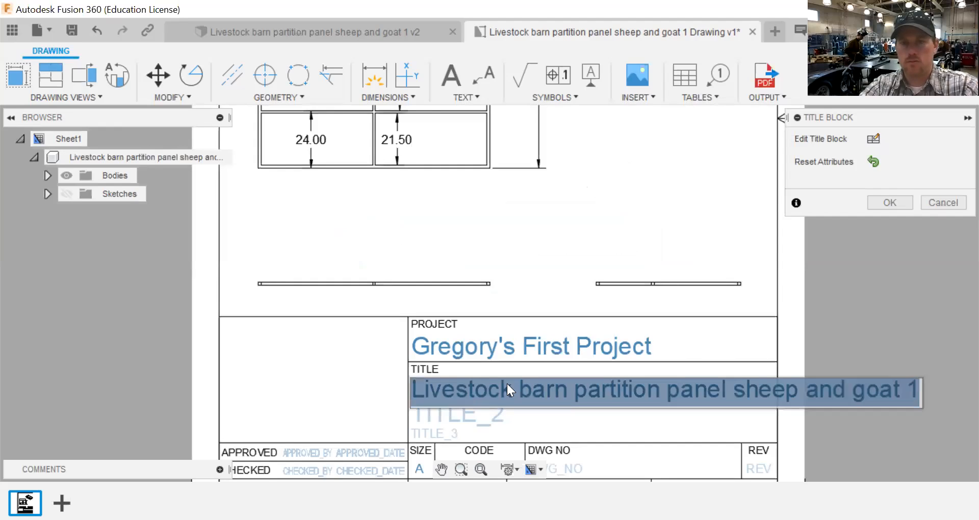
{"action": "right_click", "coordinate": [609, 387]}
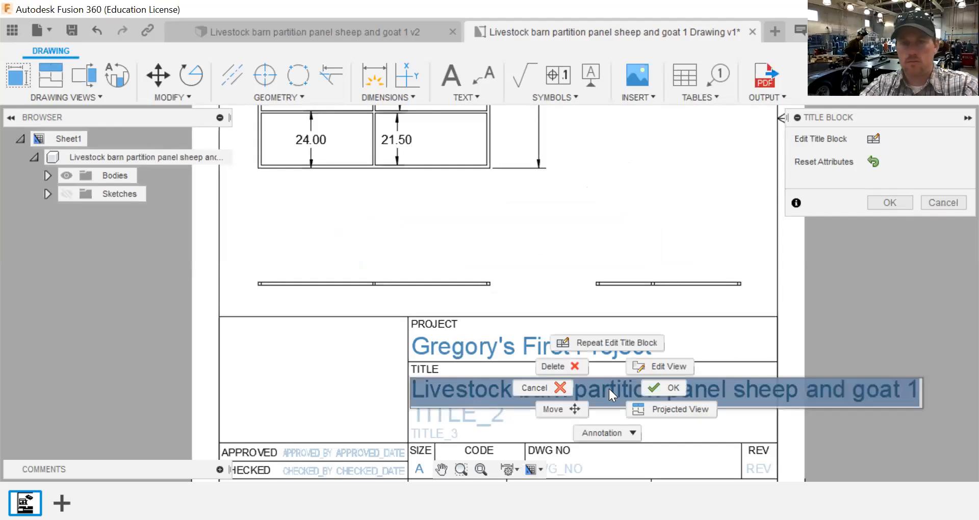
{"action": "left_click", "coordinate": [656, 388]}
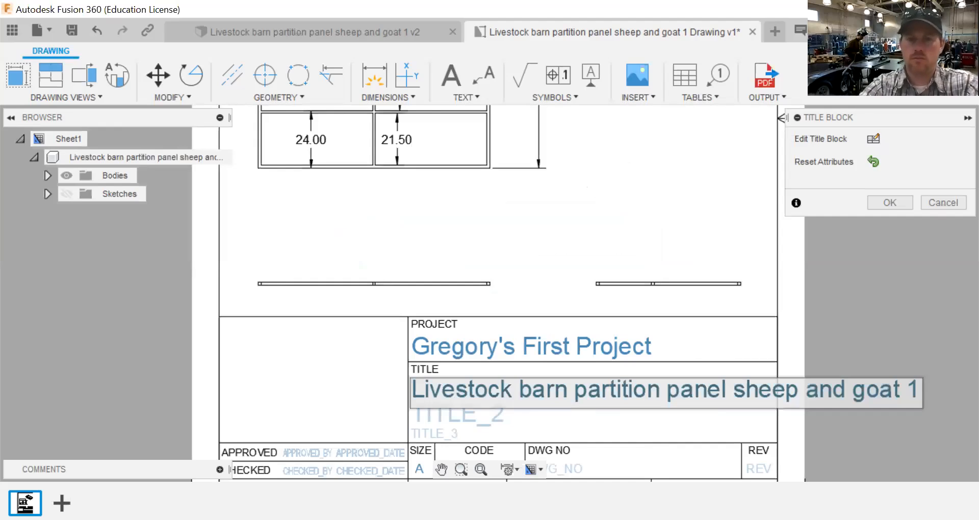
{"action": "left_click", "coordinate": [475, 414]}
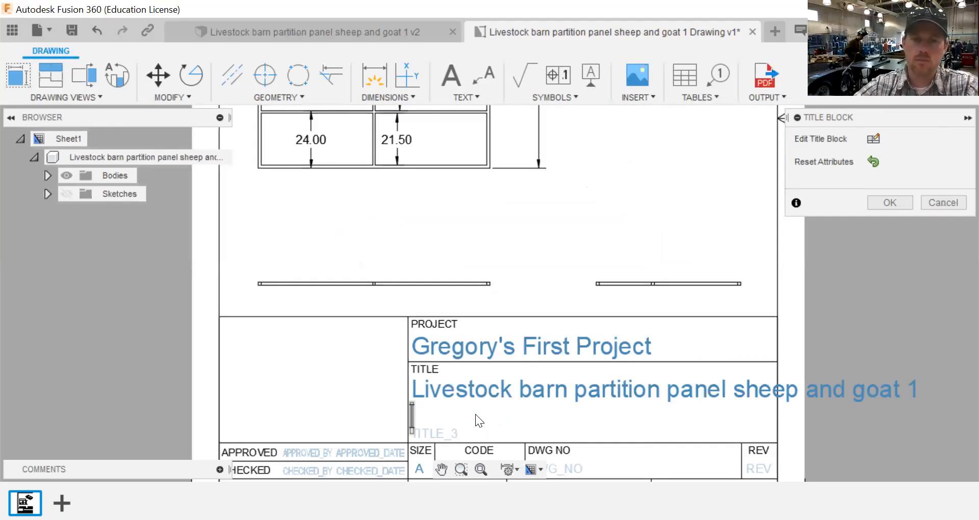
{"action": "left_click", "coordinate": [453, 435]}
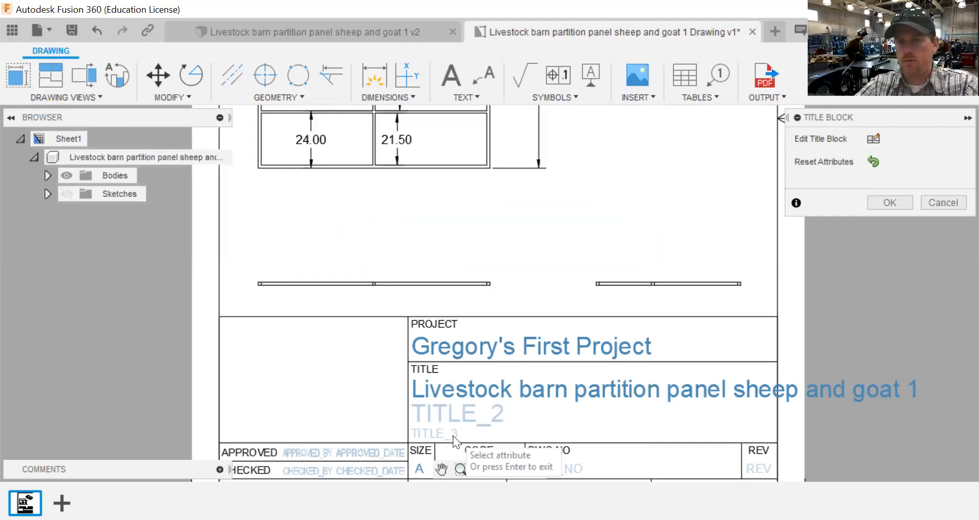
{"action": "left_click", "coordinate": [13, 31]}
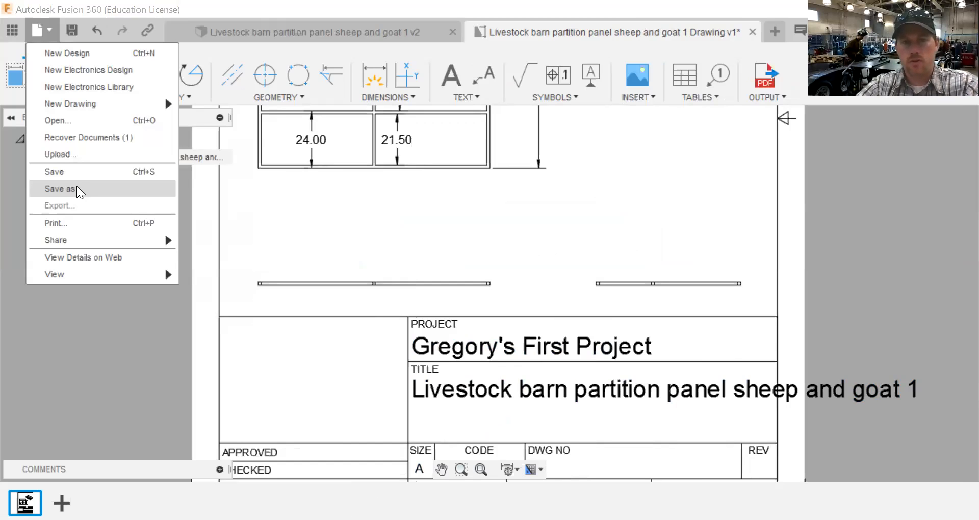
{"action": "key", "text": "Return"}
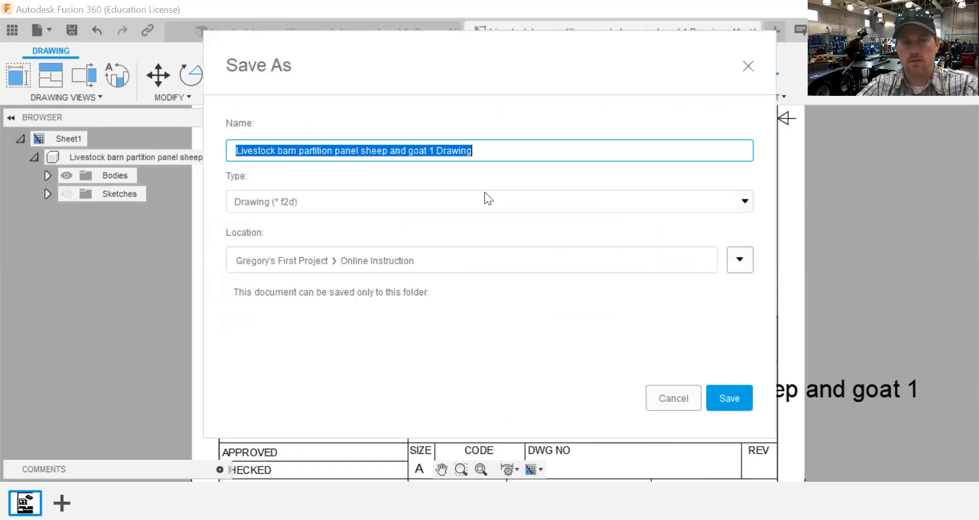
{"action": "left_click", "coordinate": [683, 402]}
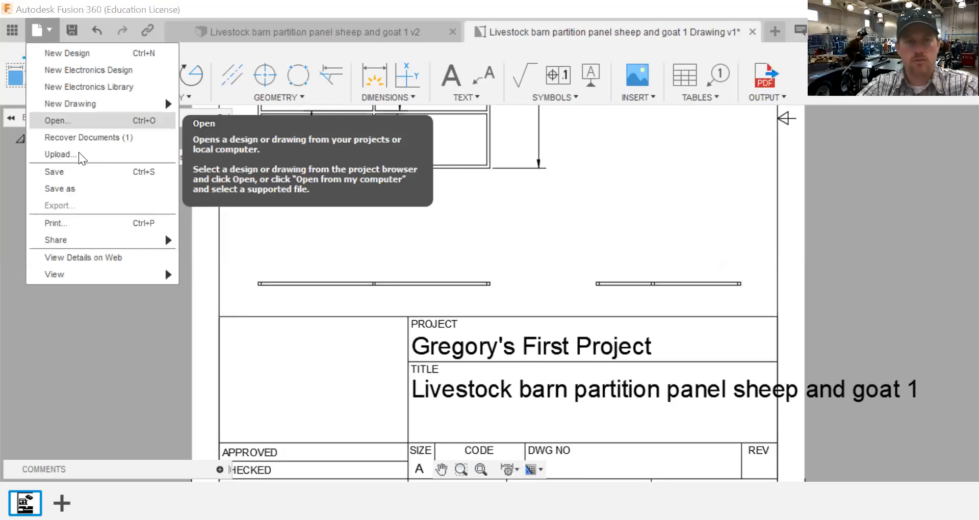
Print the selected sheets with lineweights using the PDFCreator printer.
{"action": "left_click", "coordinate": [91, 219]}
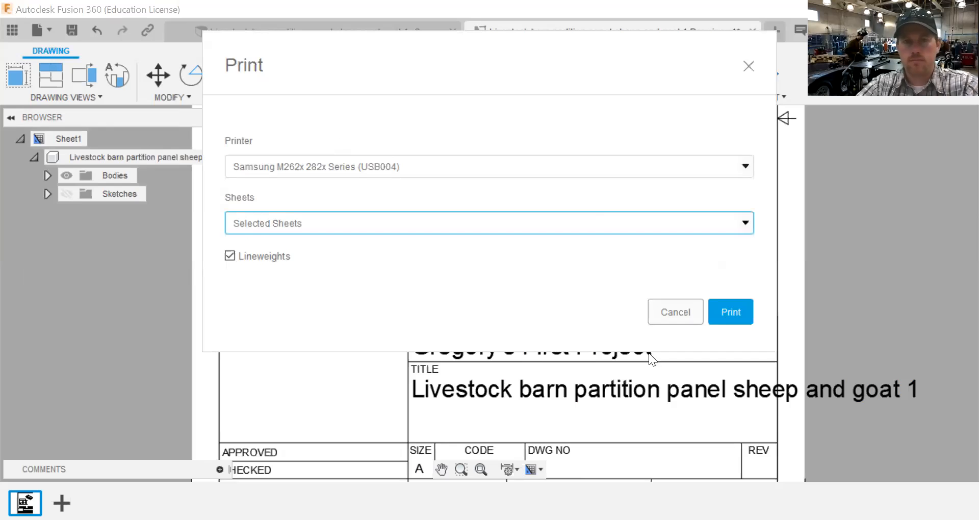
{"action": "left_click", "coordinate": [686, 172]}
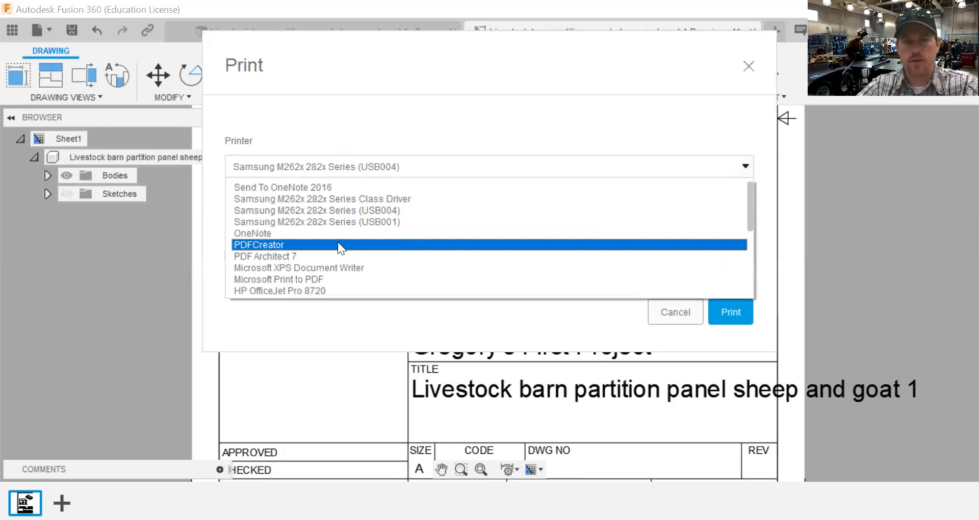
{"action": "left_click", "coordinate": [337, 244]}
{"action": "left_click", "coordinate": [743, 312]}
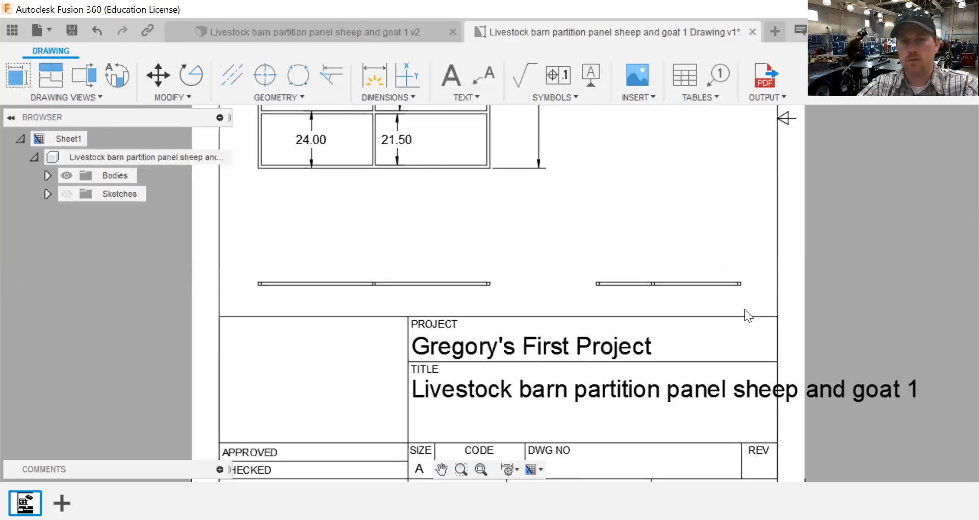